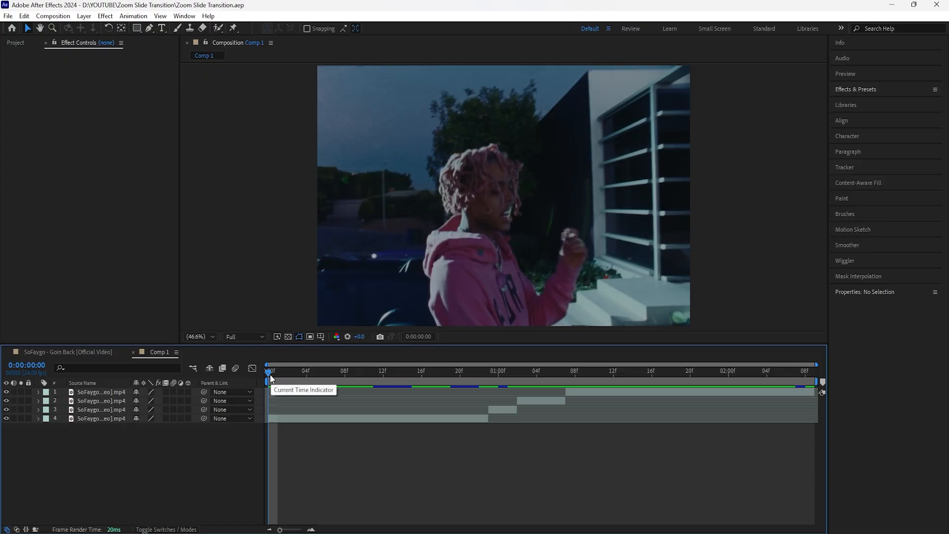
Scrub through the first clip to the cut at 0:00:00:23 and examine how the four clips follow one another.
drag(316, 384, 274, 440)
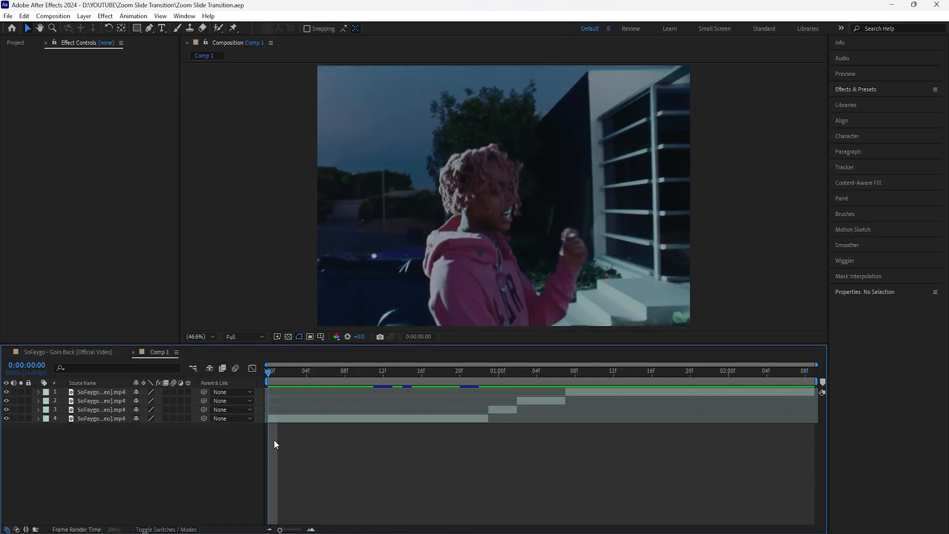
drag(274, 379, 468, 399)
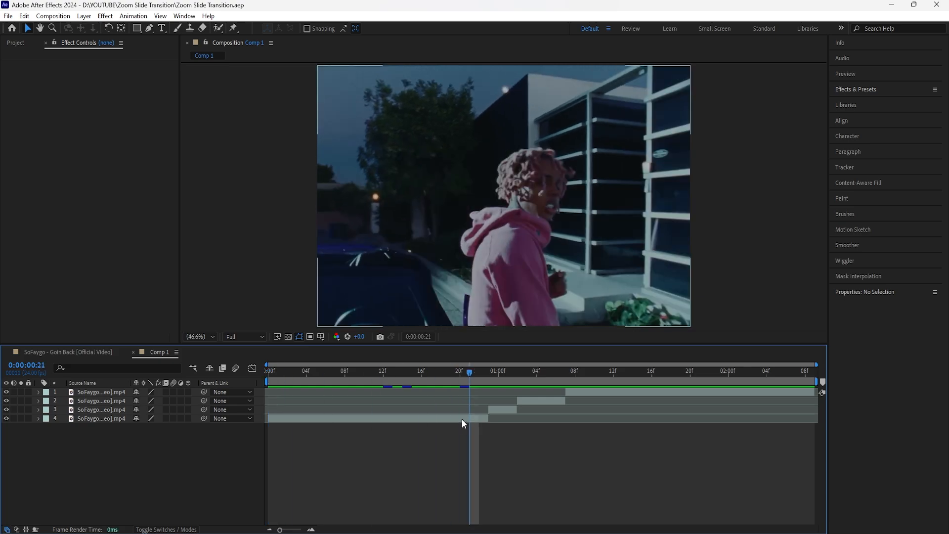
click(462, 419)
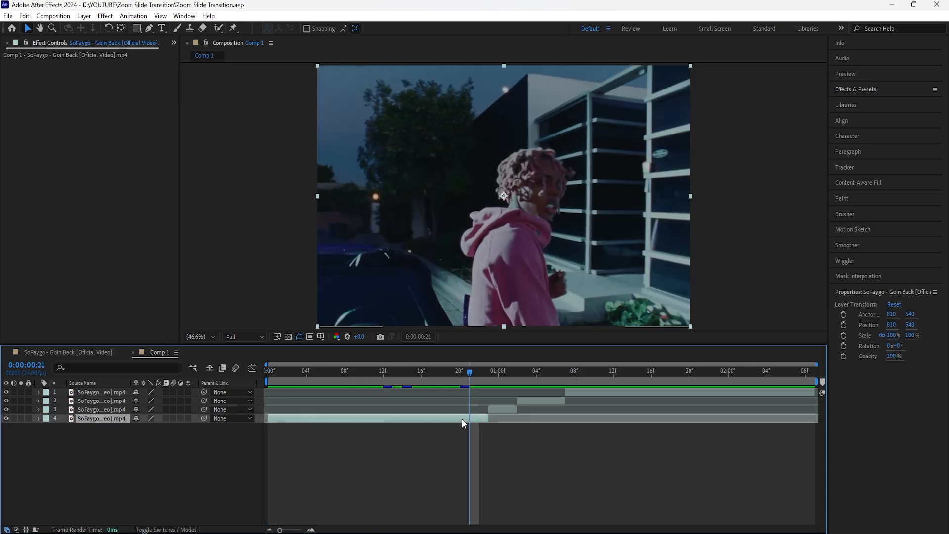
drag(459, 374, 488, 379)
click(591, 393)
click(532, 402)
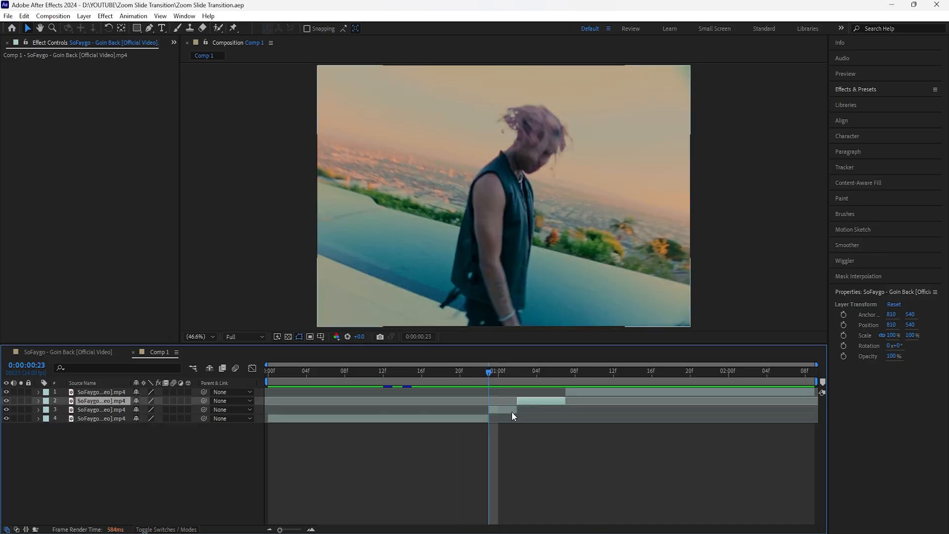
click(503, 411)
click(535, 401)
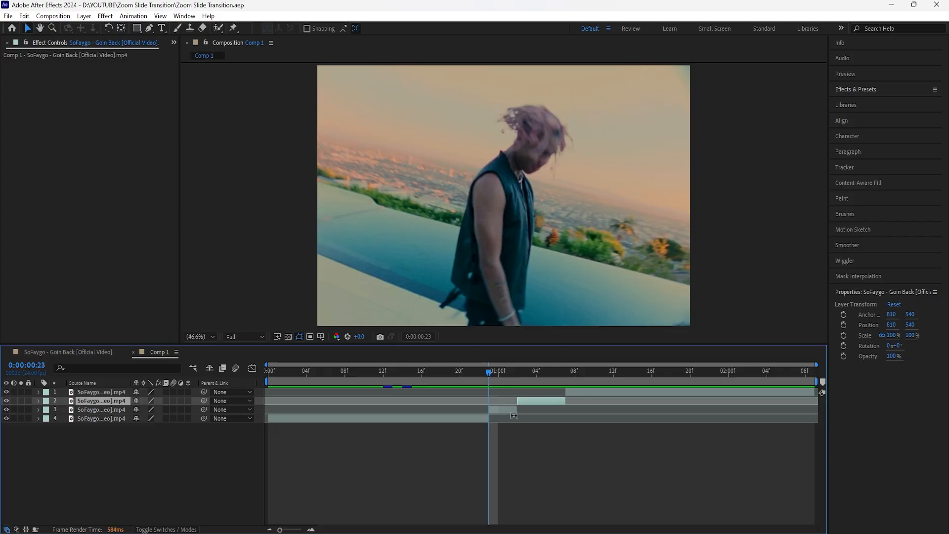
click(515, 410)
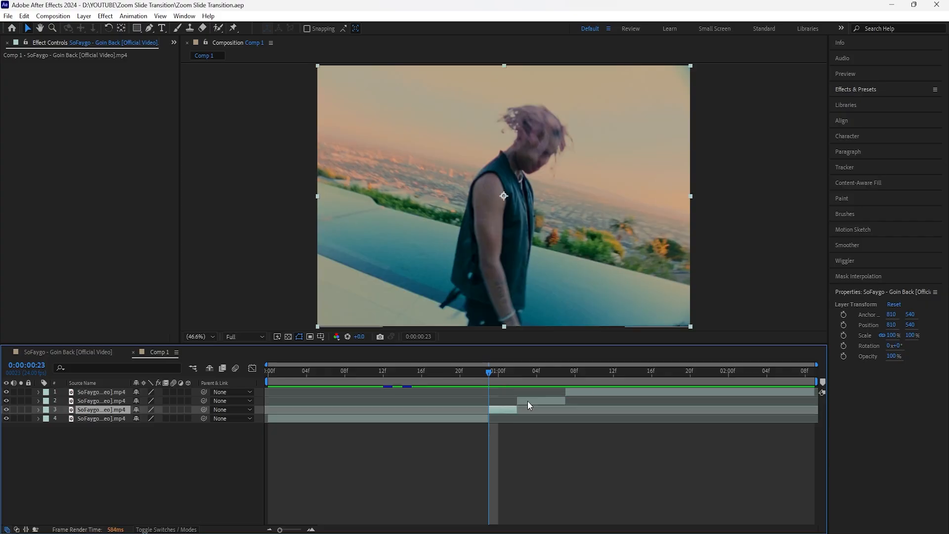
click(528, 401)
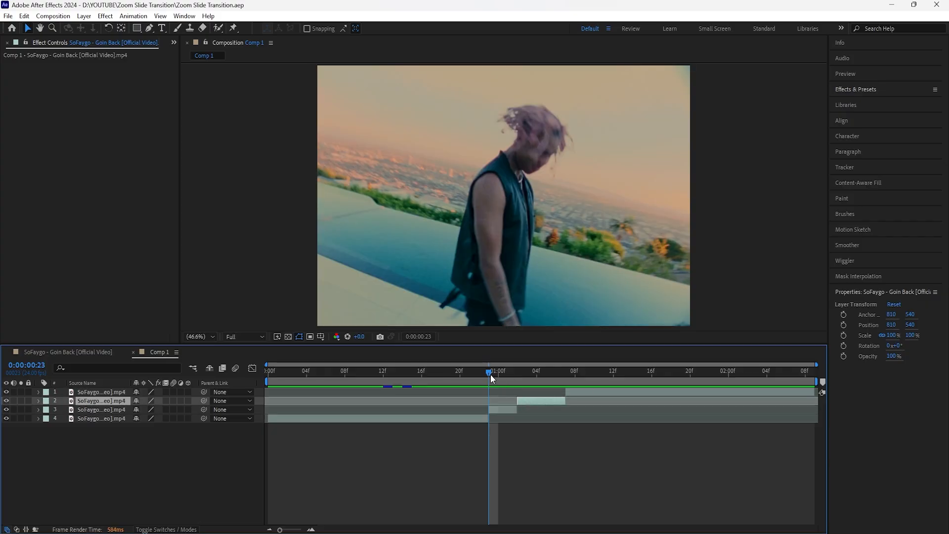
Step through the two short clips on layers 3 and 2 frame by frame to check their lengths and cut points.
click(496, 409)
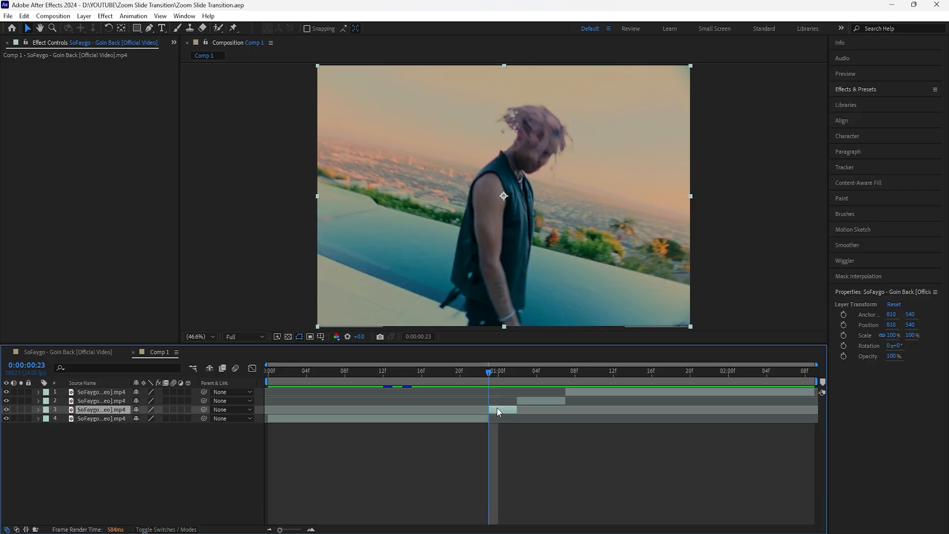
key(Page_Down)
key(Page_Down)
key(Page_Down)
click(542, 399)
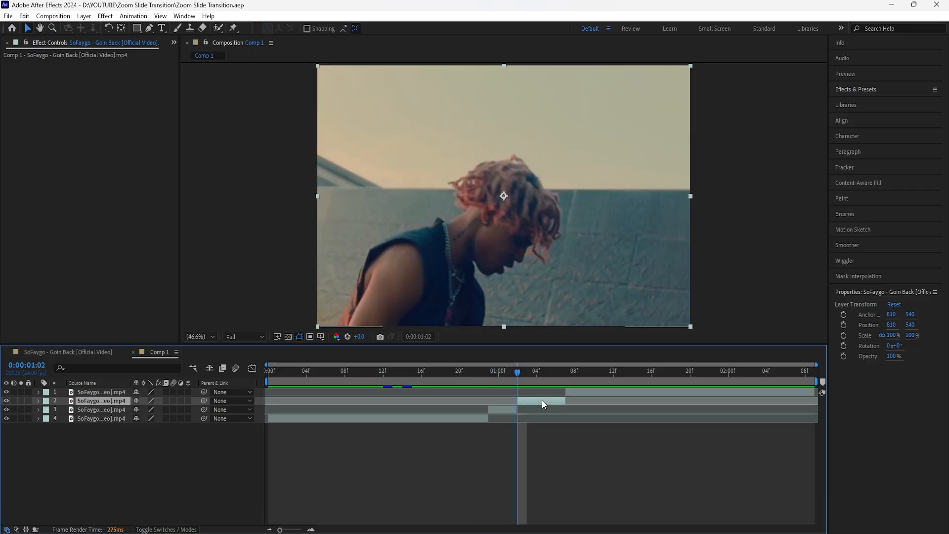
key(Page_Down)
key(Page_Down)
key(Page_Down)
key(Page_Down)
key(Page_Down)
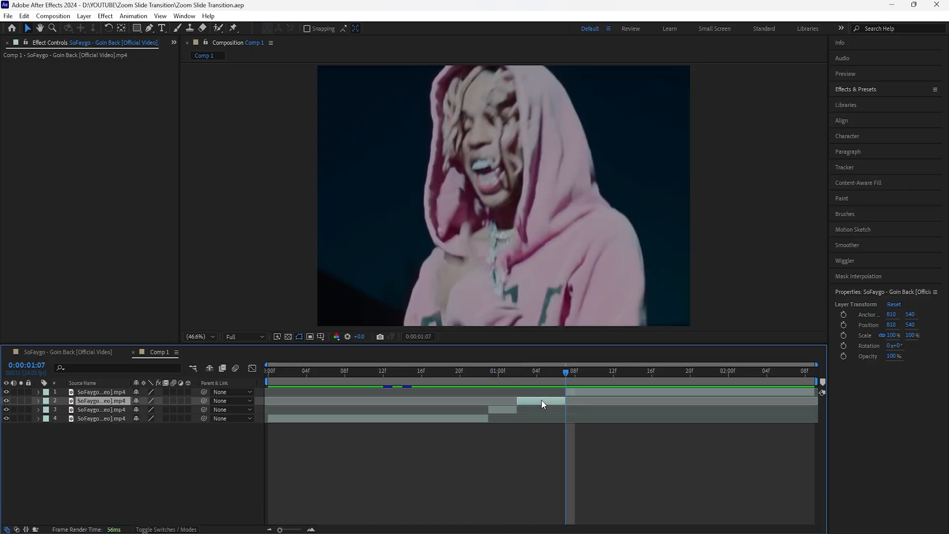
drag(567, 375, 489, 385)
click(505, 409)
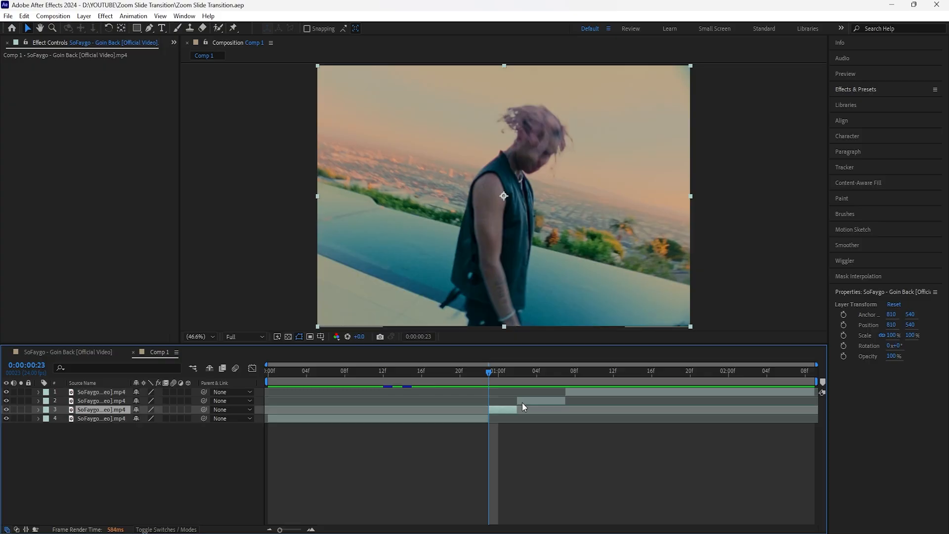
shift+click(522, 402)
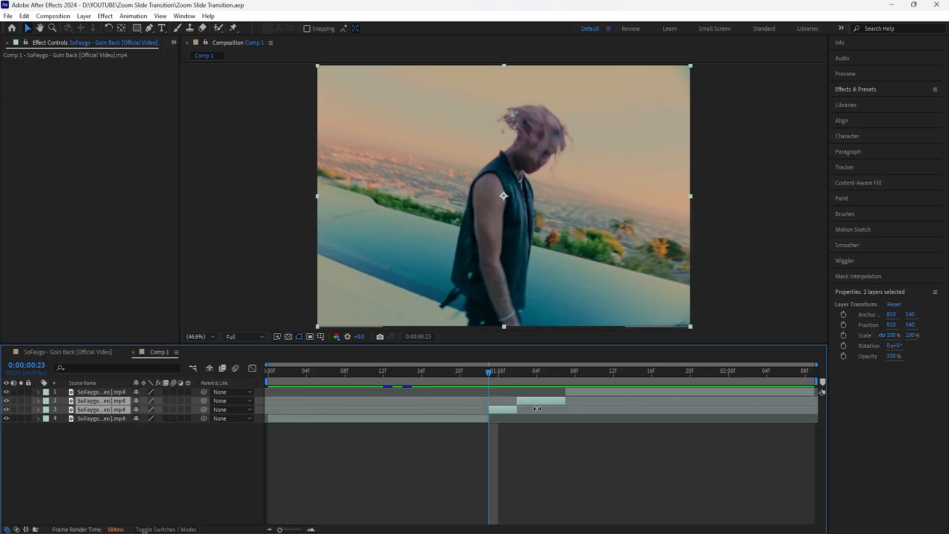
click(508, 408)
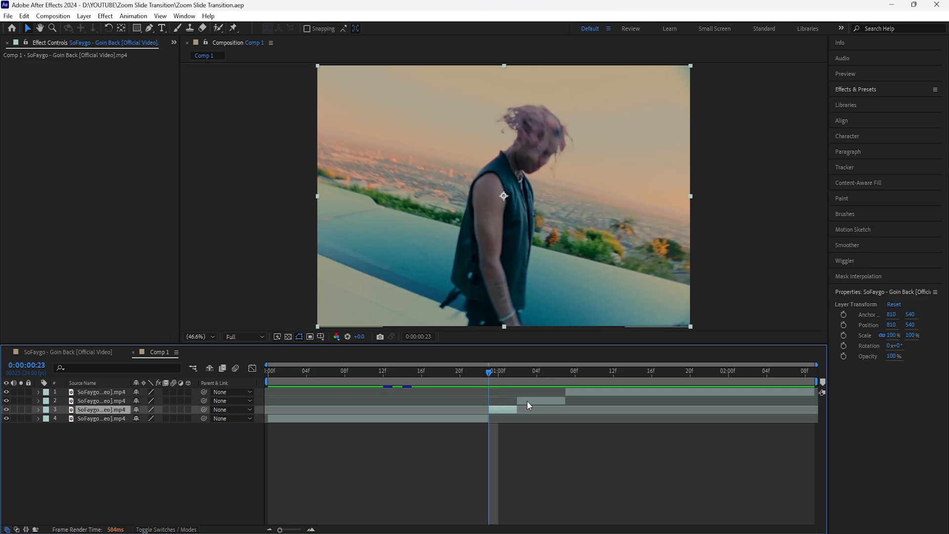
click(527, 401)
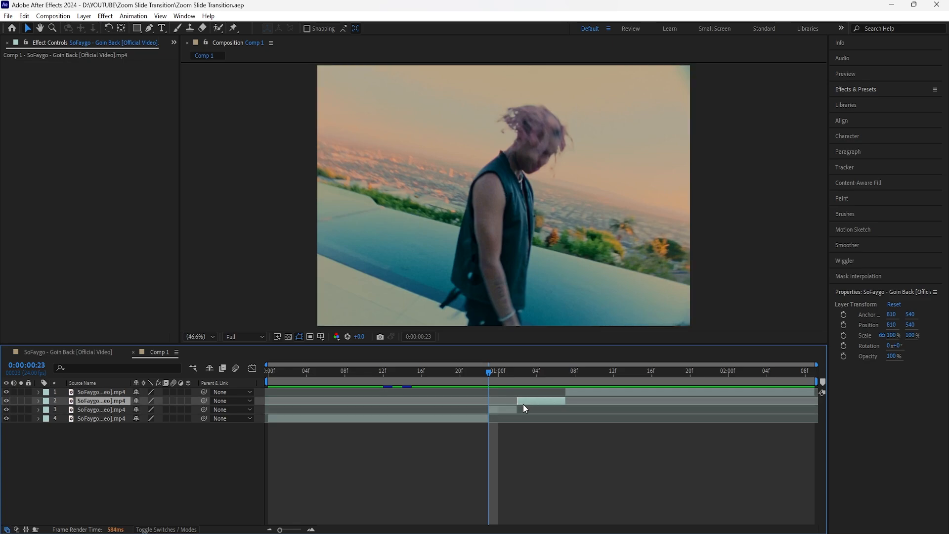
Pre-compose all four video layers into one composition named SOFAYGO.
drag(488, 403, 283, 458)
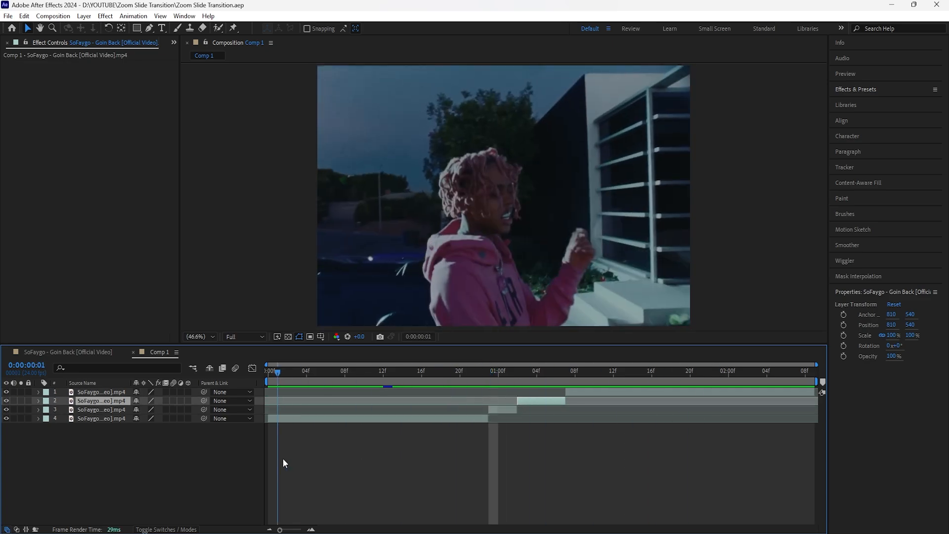
click(91, 419)
shift+click(97, 393)
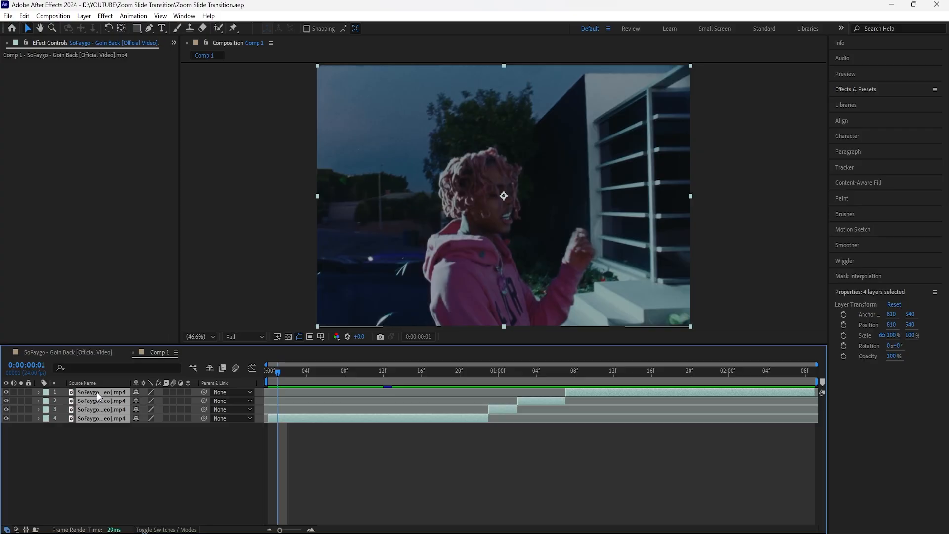
right_click(97, 393)
click(138, 334)
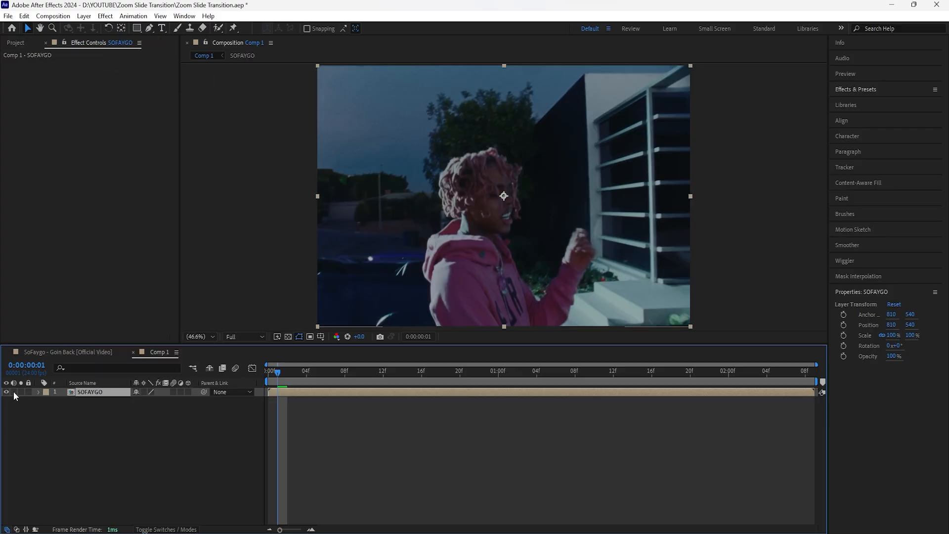
Return to the start of the composition and add a new adjustment layer above the SOFAYGO pre-comp.
drag(288, 376, 250, 386)
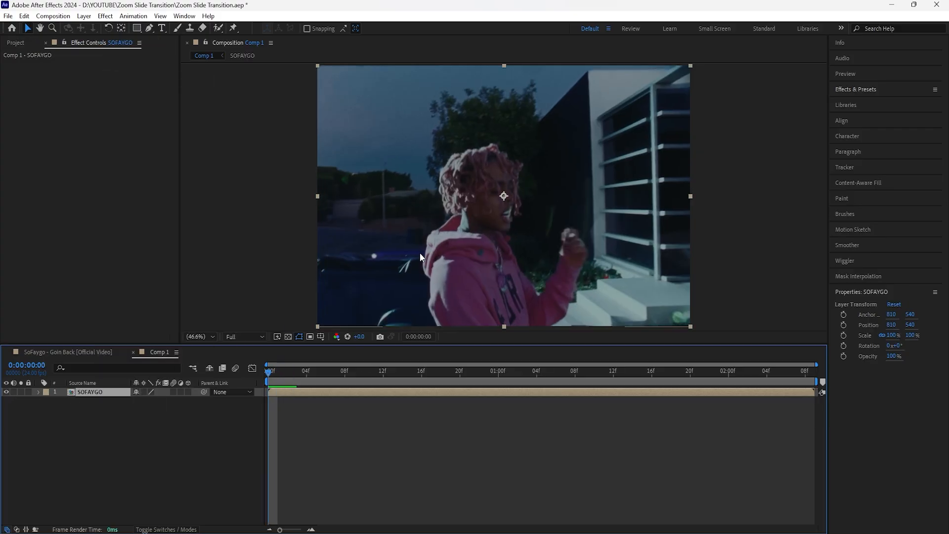
right_click(159, 414)
mouse_move(244, 290)
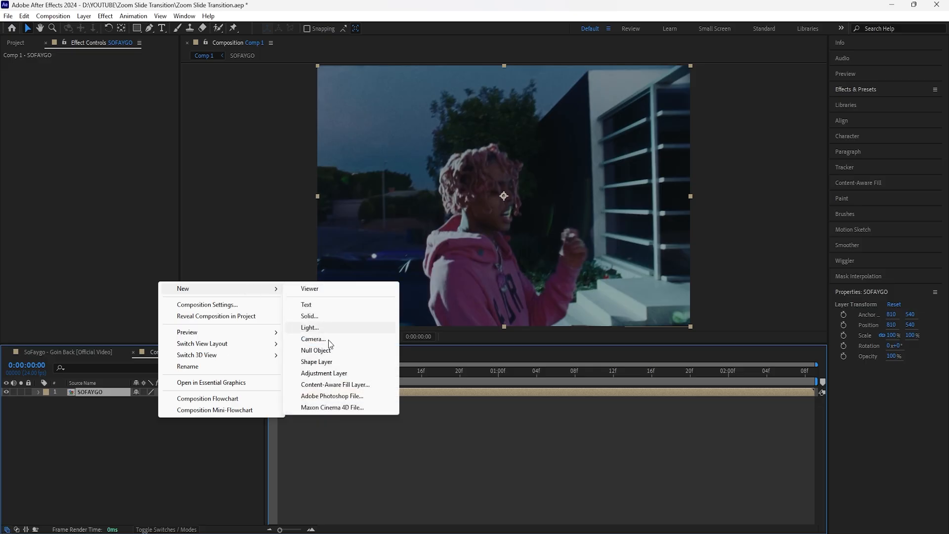
click(292, 373)
Place composition markers 1, 2 and 3 at the clip cuts, at 0:00:00:23, 0:00:01:02 and 0:00:01:07.
drag(290, 374, 488, 379)
click(493, 400)
click(475, 376)
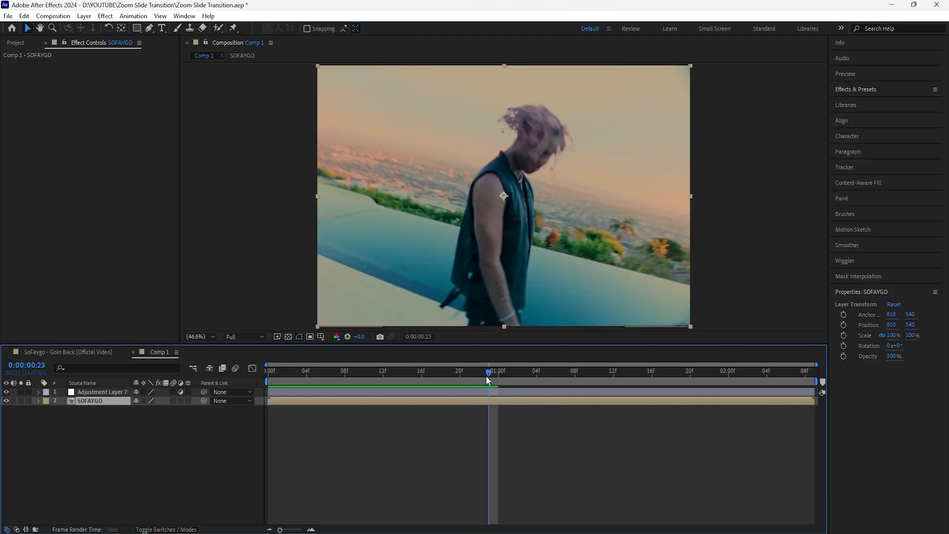
click(142, 446)
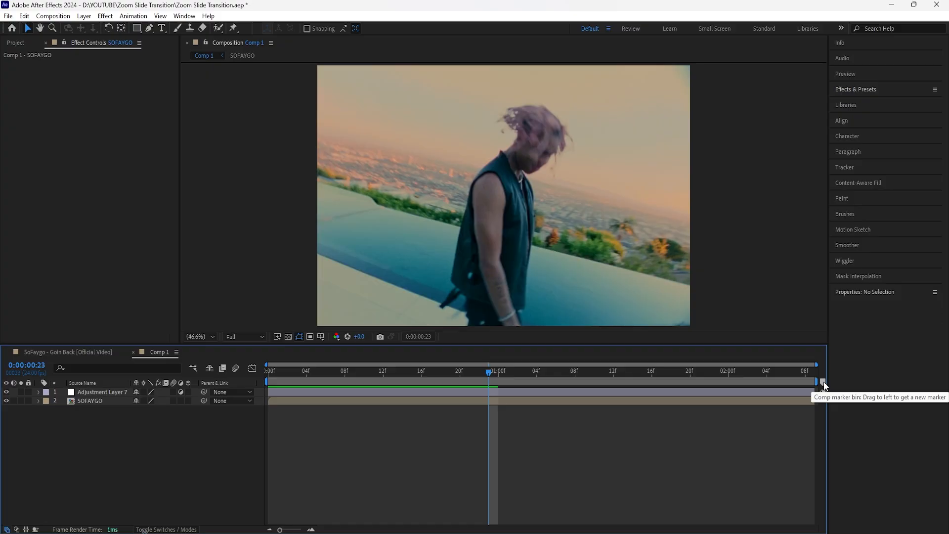
mouse_move(823, 384)
mouse_down()
mouse_move(493, 379)
mouse_move(515, 373)
mouse_up()
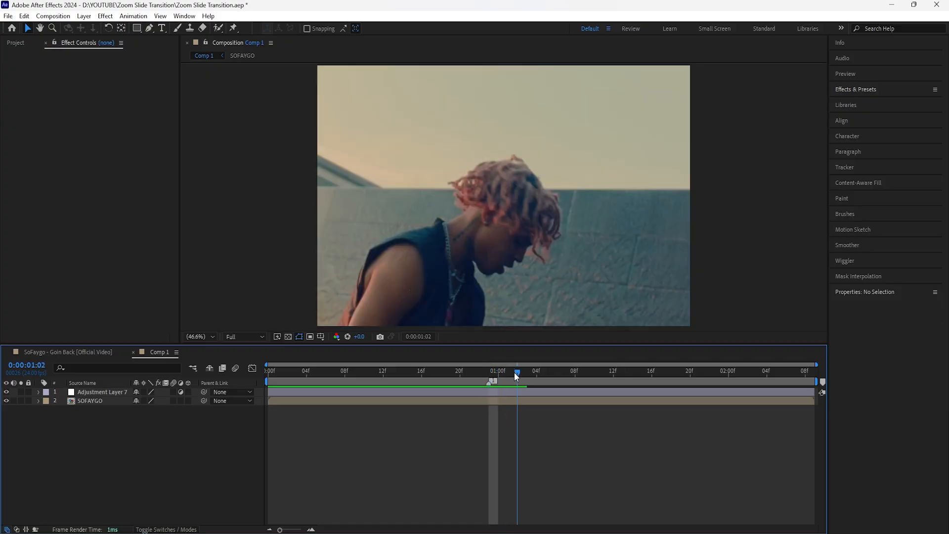
mouse_move(823, 384)
mouse_down()
mouse_move(517, 380)
mouse_move(567, 380)
mouse_up()
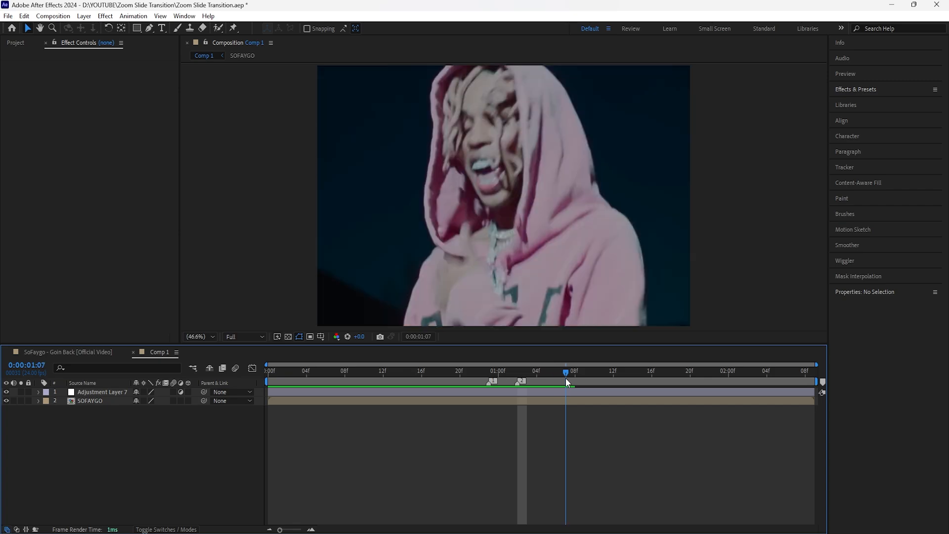
drag(823, 385, 570, 380)
Trim the end of the adjustment layer to the first marker at 0:00:00:23.
drag(568, 381, 489, 384)
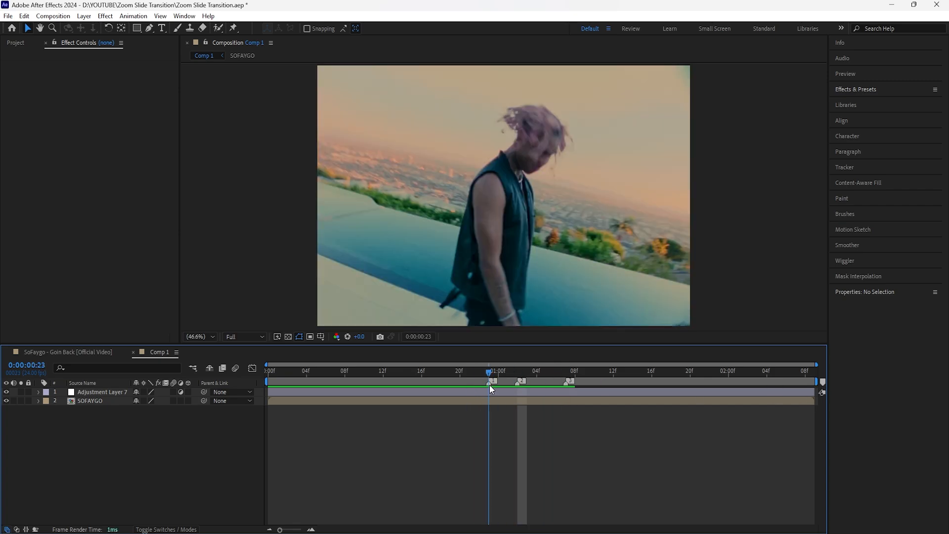
click(101, 392)
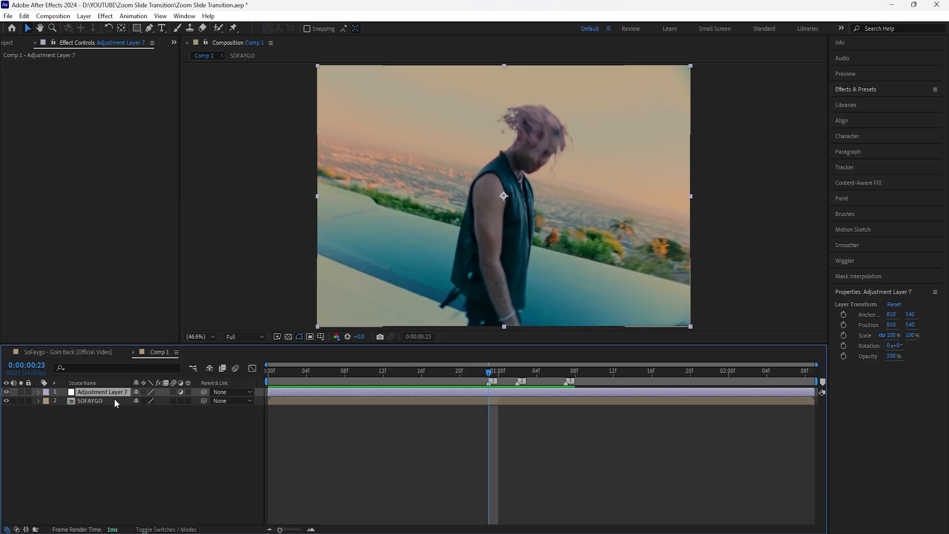
click(161, 451)
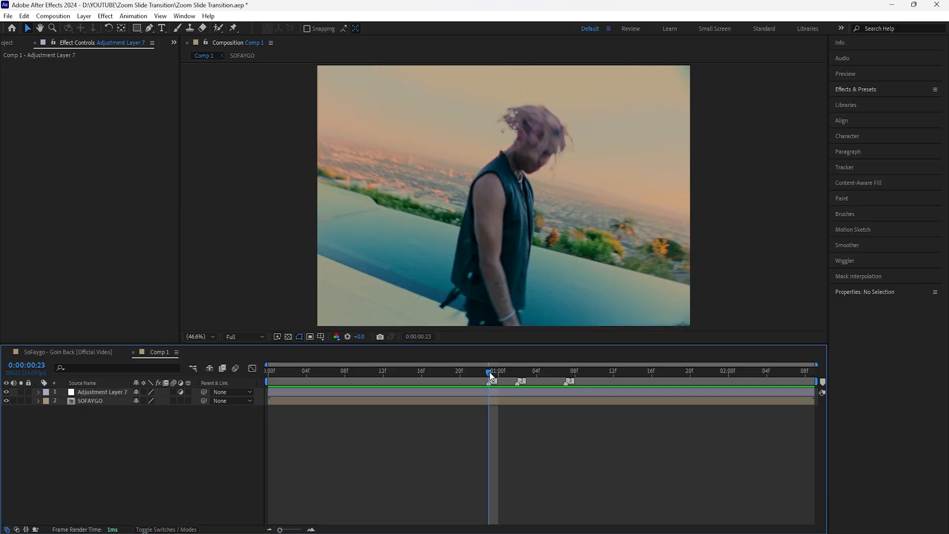
drag(489, 371, 485, 372)
click(504, 393)
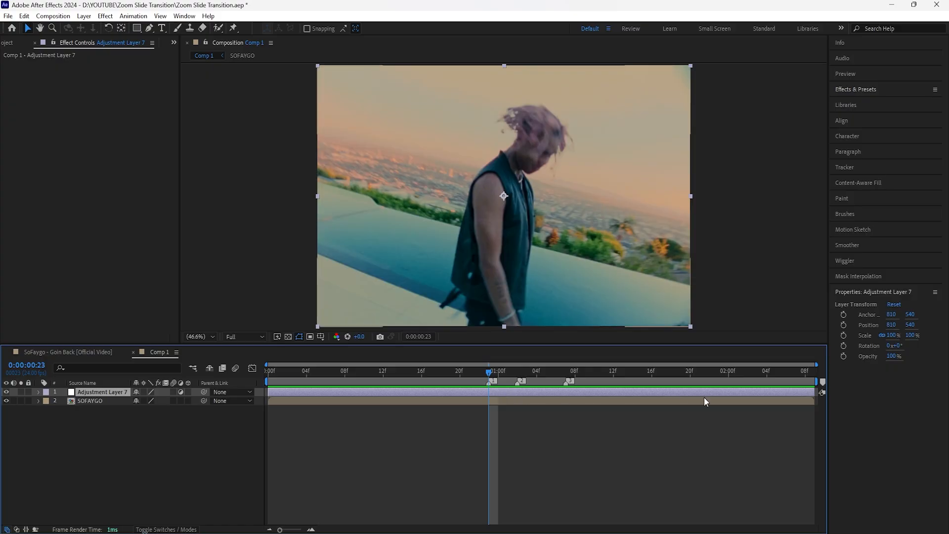
drag(811, 391, 488, 391)
Apply the Transform effect to the adjustment layer, set Position, Scale and Rotation keyframes at 0:00:00:16, and reveal them in the timeline.
click(393, 372)
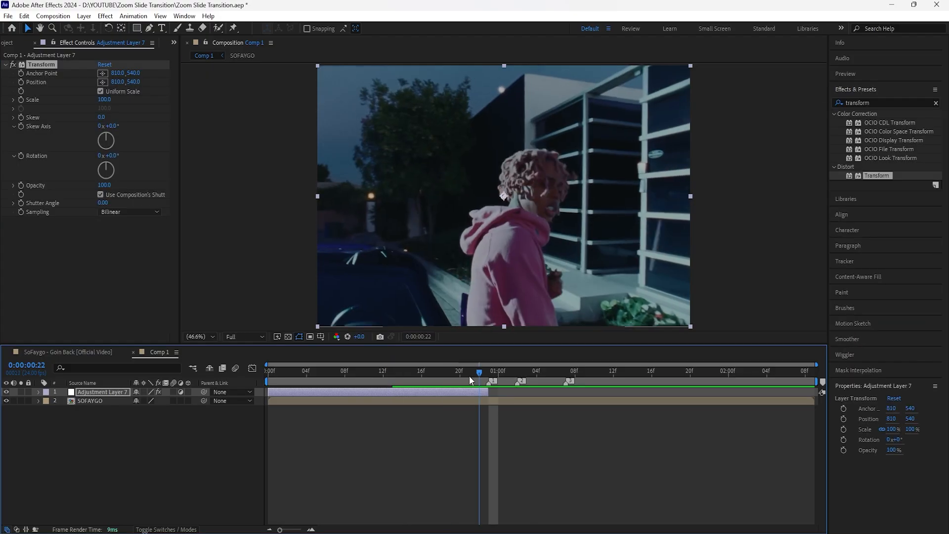
click(481, 391)
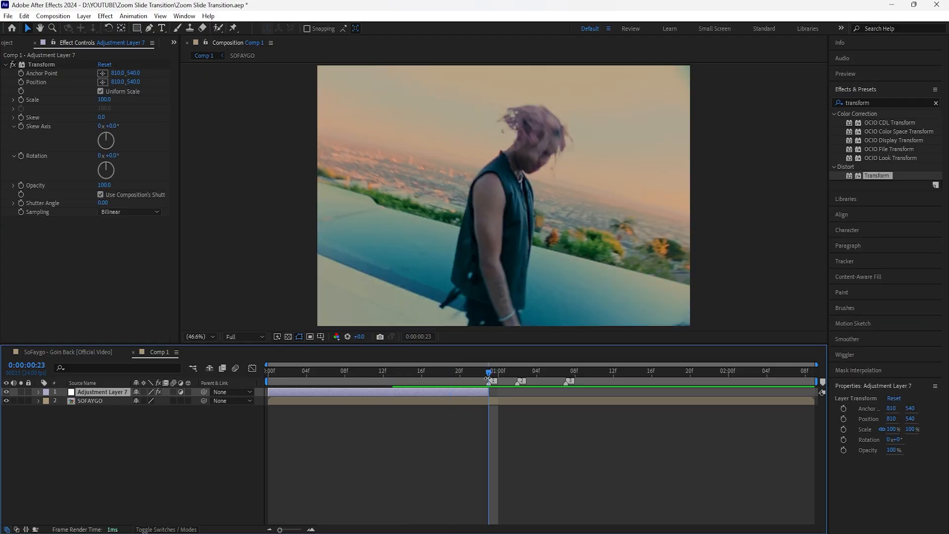
drag(490, 370, 421, 371)
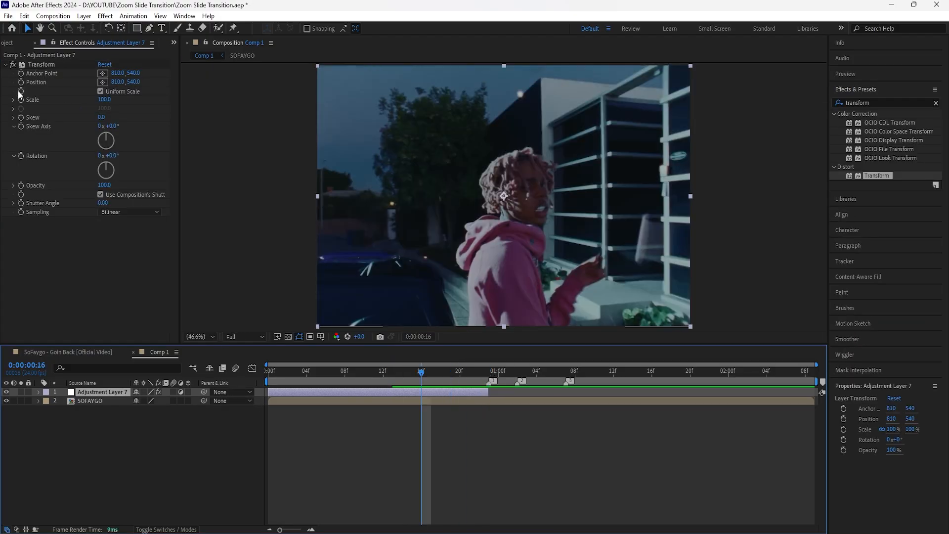
click(28, 107)
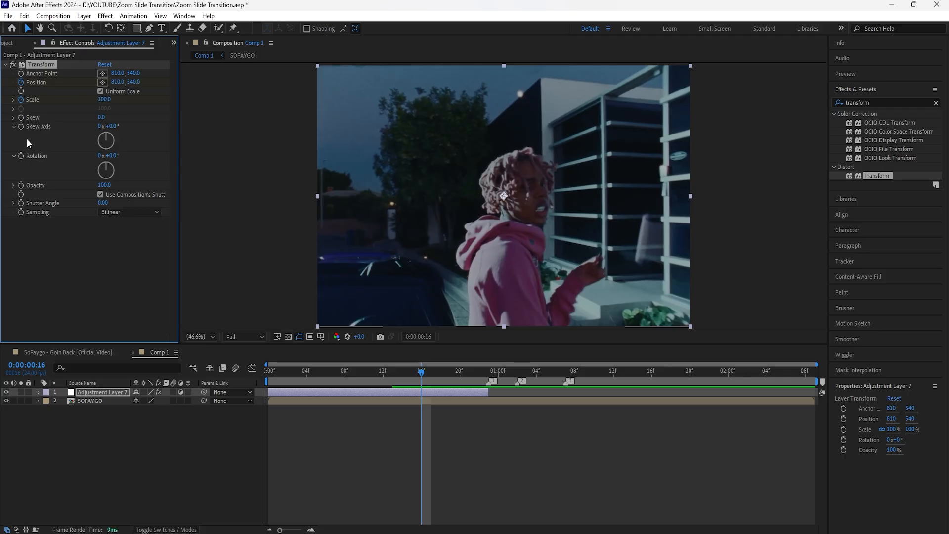
click(21, 156)
click(109, 392)
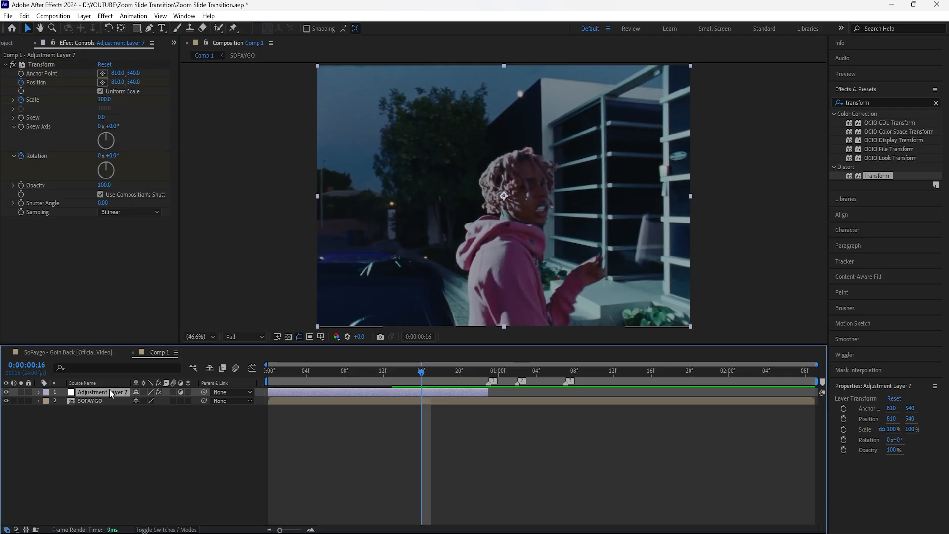
key(u)
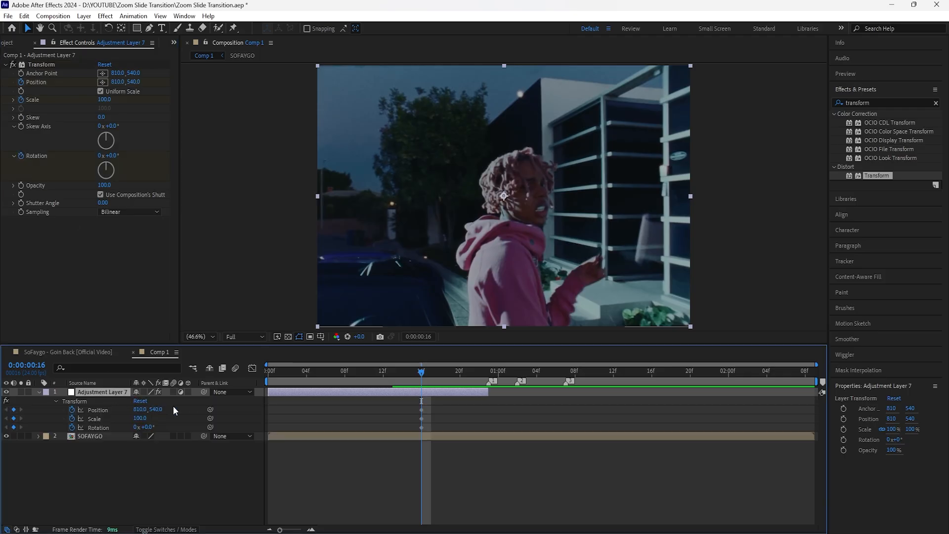
Increase the Transform effect's Scale at 0:00:00:22 to keyframe a zoom-in, and scrub back to before the first keyframes.
click(454, 372)
drag(456, 372, 476, 390)
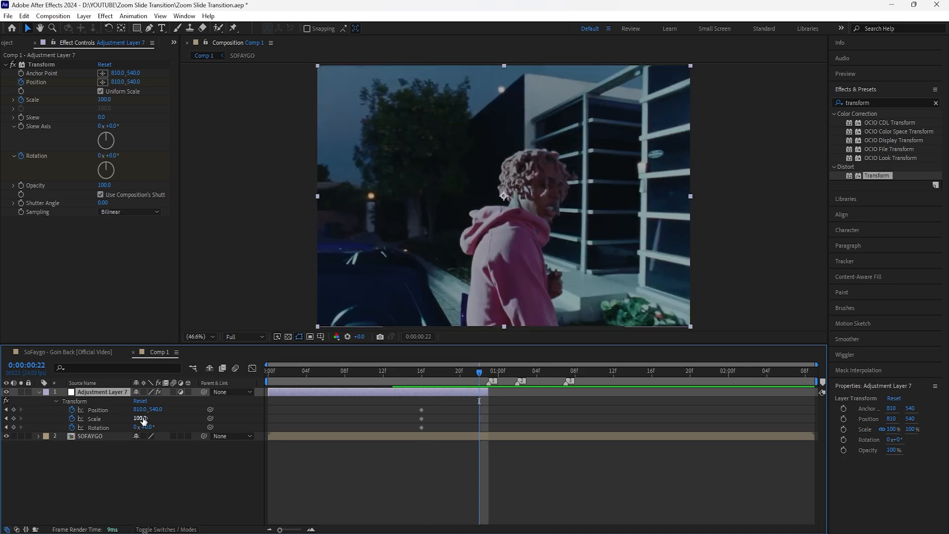
drag(139, 418, 337, 413)
click(425, 457)
drag(479, 372, 409, 389)
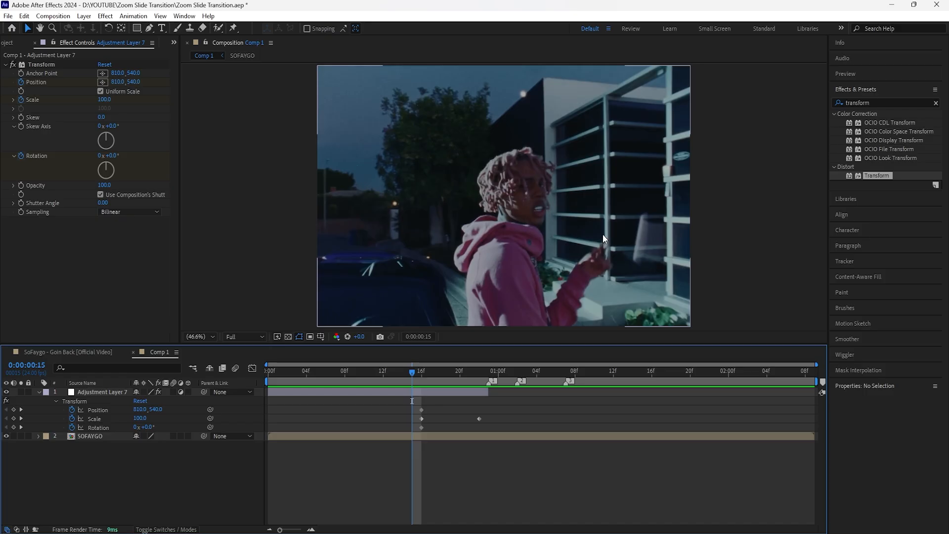
Keyframe the adjustment layer's Transform Position at 0:00:00:22 to about -1754, 952 so the zoom also slides sideways.
key(k)
key(k)
mouse_move(143, 410)
mouse_down()
mouse_move(153, 418)
mouse_move(140, 415)
mouse_up()
drag(155, 410, 171, 410)
mouse_move(480, 374)
mouse_down()
mouse_move(386, 389)
mouse_move(478, 379)
mouse_up()
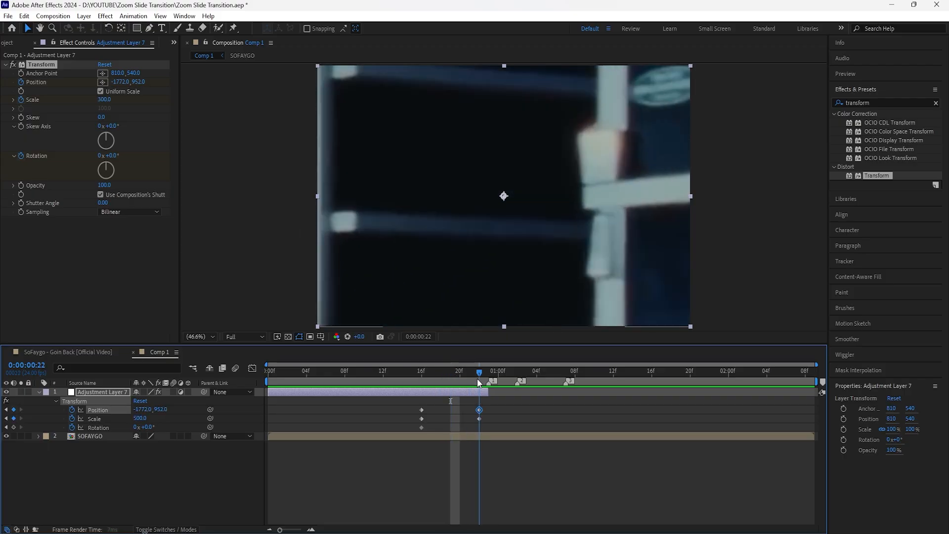
Set the Transform Rotation to -45° at the zoom's end and shift all three end keyframes to 0:00:00:23.
drag(151, 427, 148, 429)
click(148, 427)
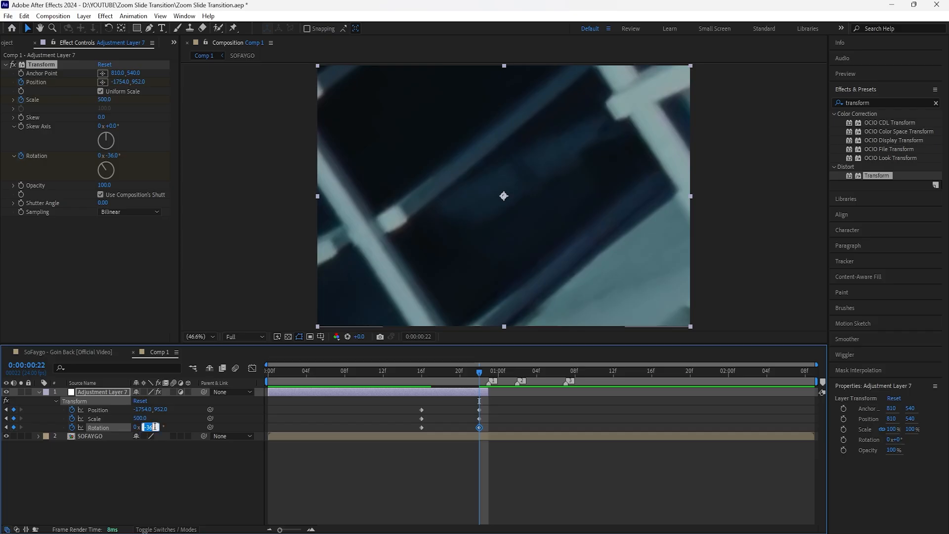
text(-45)
key(Return)
mouse_move(491, 406)
mouse_down()
mouse_move(474, 436)
mouse_move(489, 410)
mouse_up()
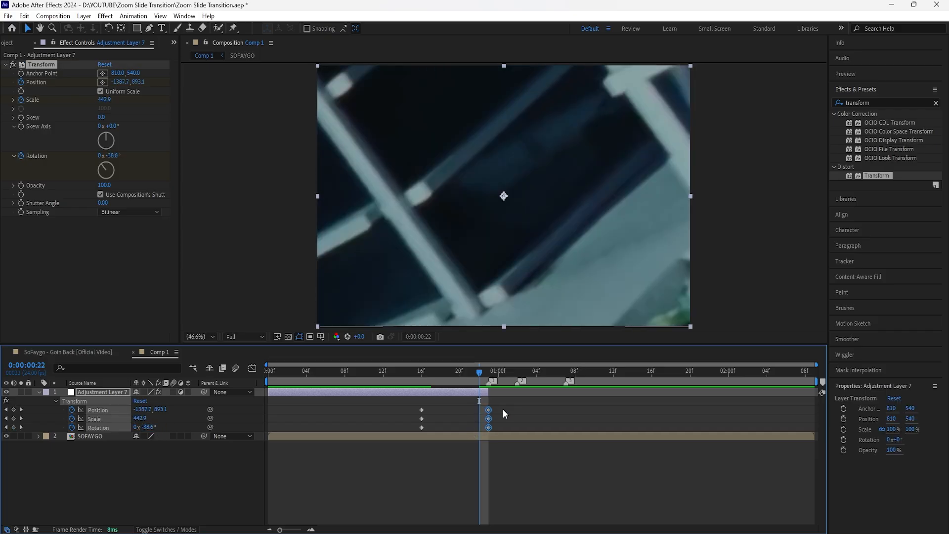
Enable motion blur for the adjustment layer and the composition, and preview the zoom from the start.
click(173, 392)
click(503, 403)
key(Home)
key(space)
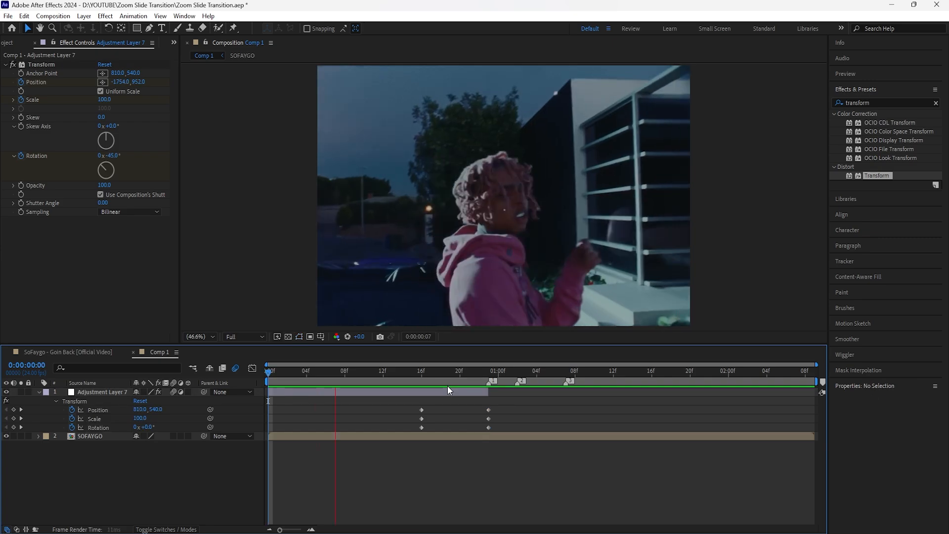
key(space)
drag(268, 372, 469, 399)
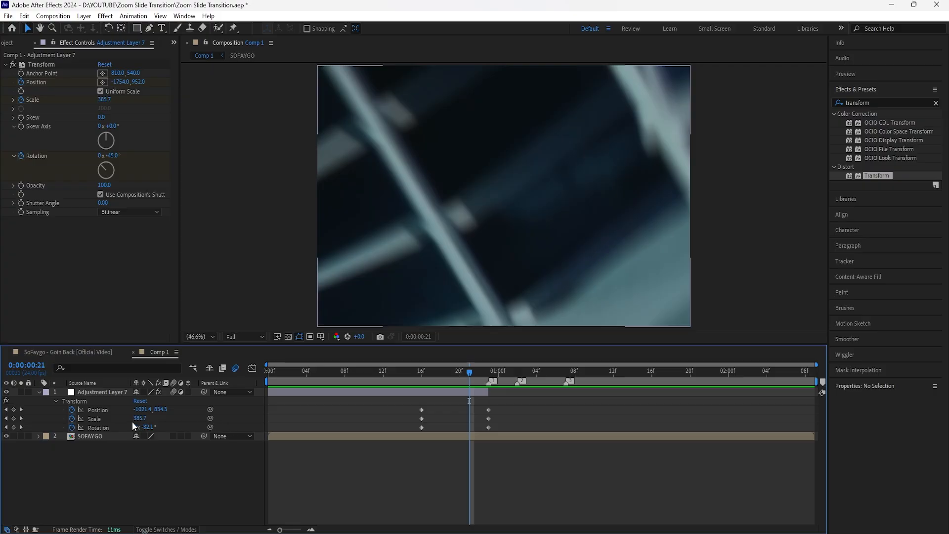
Add a second adjustment layer and trim it to run from the first marker at 0:00:00:23 to the third at 0:00:01:07.
click(111, 392)
right_click(208, 475)
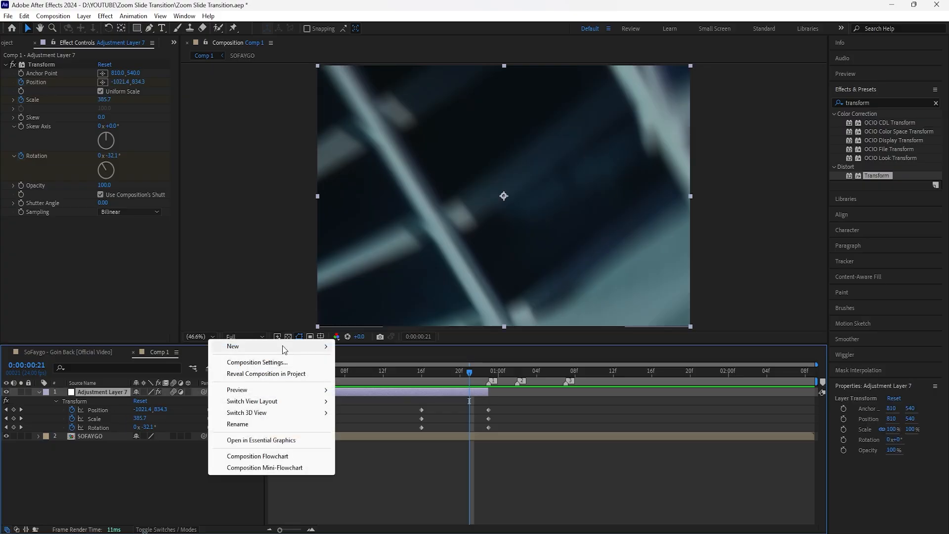
mouse_move(294, 349)
click(391, 430)
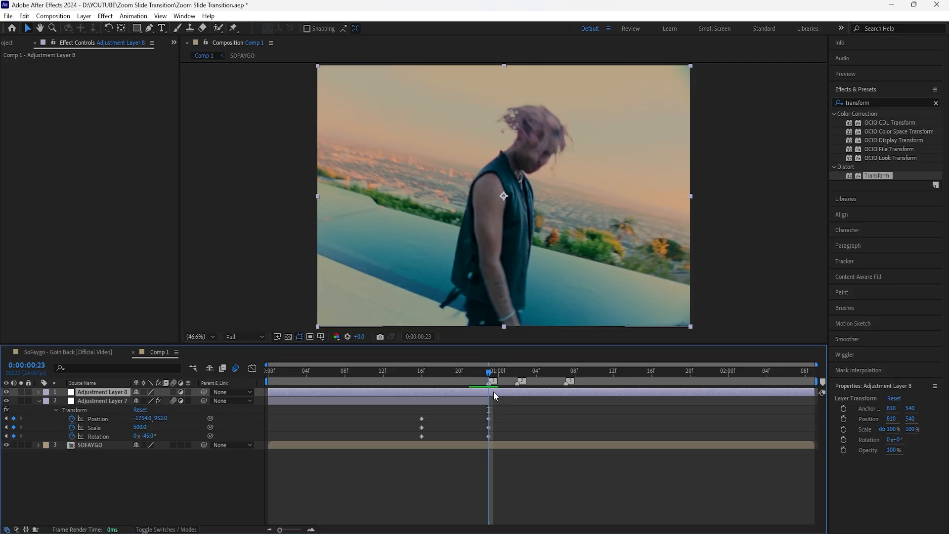
drag(271, 396, 564, 386)
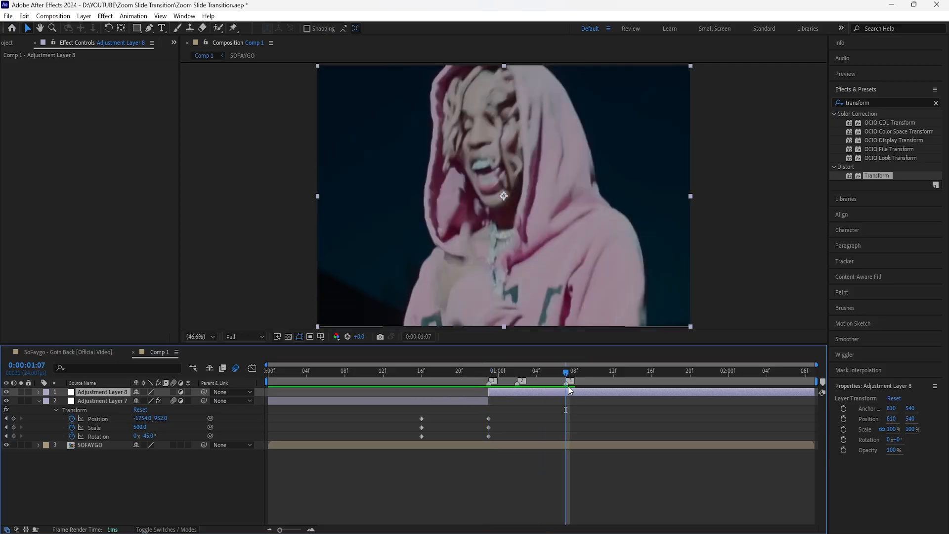
key(alt+])
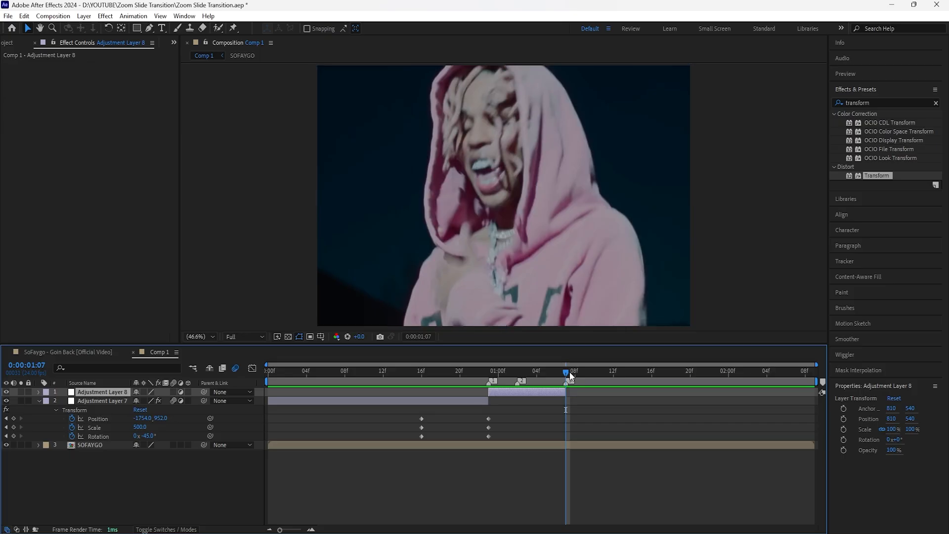
Apply the Transform effect to the second adjustment layer and keyframe Position from 0:00:00:23 to about 261, 540 at 0:00:01:06.
drag(876, 175, 91, 393)
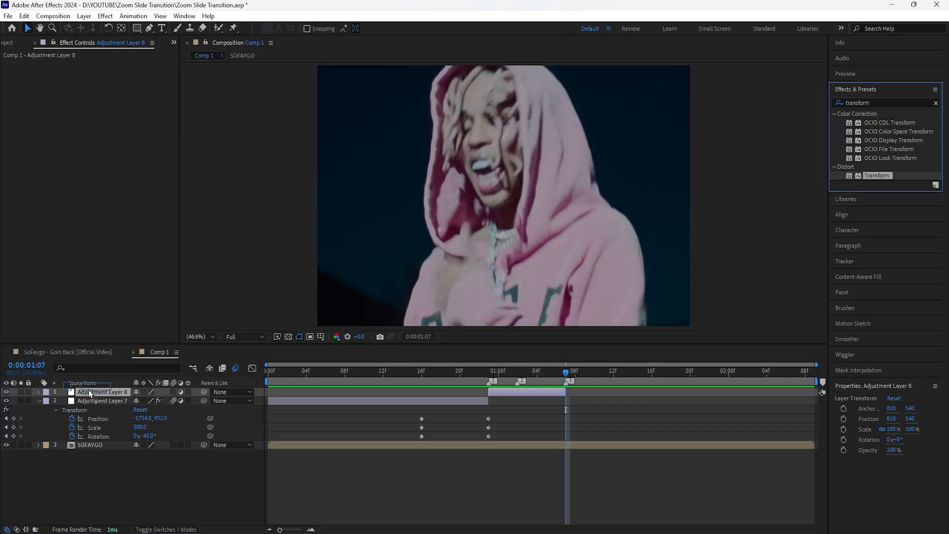
mouse_move(568, 372)
mouse_down()
mouse_move(450, 391)
mouse_move(566, 370)
mouse_move(488, 378)
mouse_move(556, 378)
mouse_up()
click(20, 81)
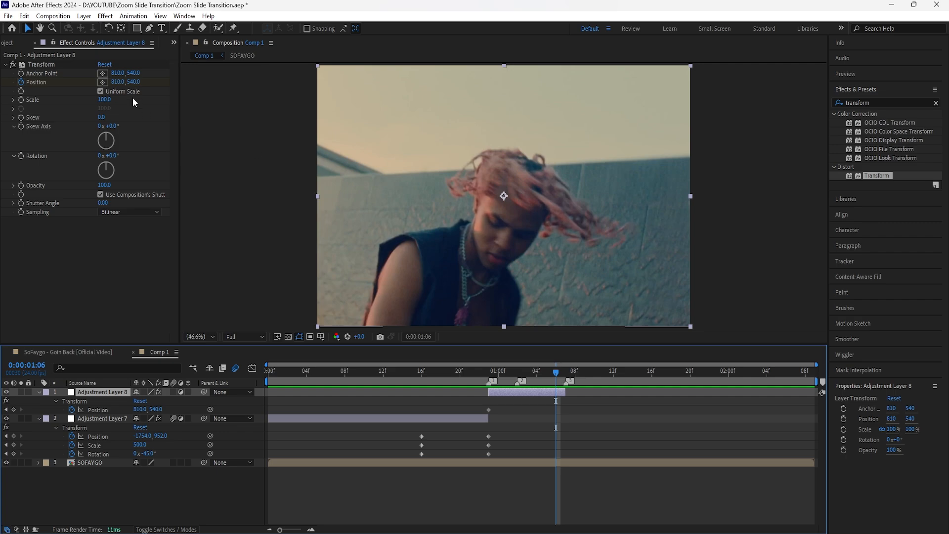
drag(119, 82, 51, 91)
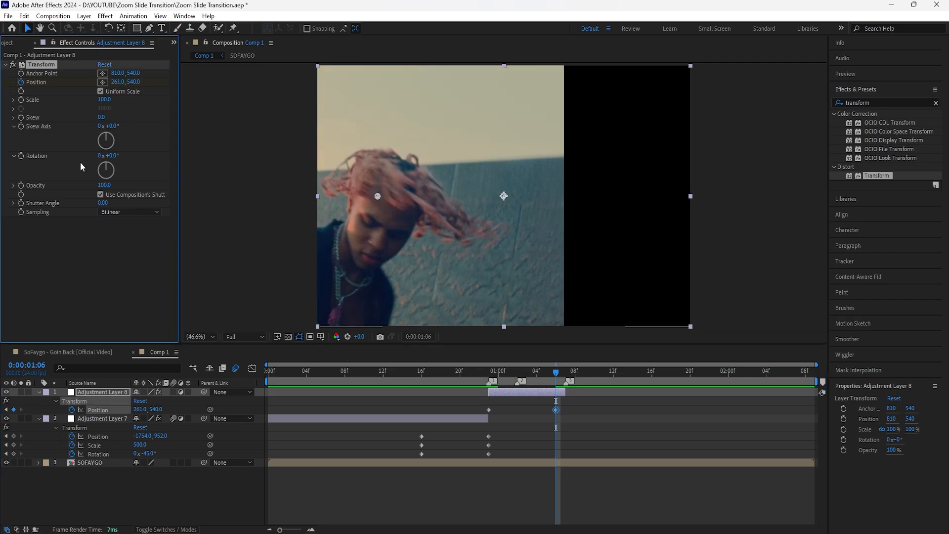
Apply Motion Tile to the SOFAYGO layer with Output Width and Output Height at 600 and Mirror Edges enabled.
click(101, 462)
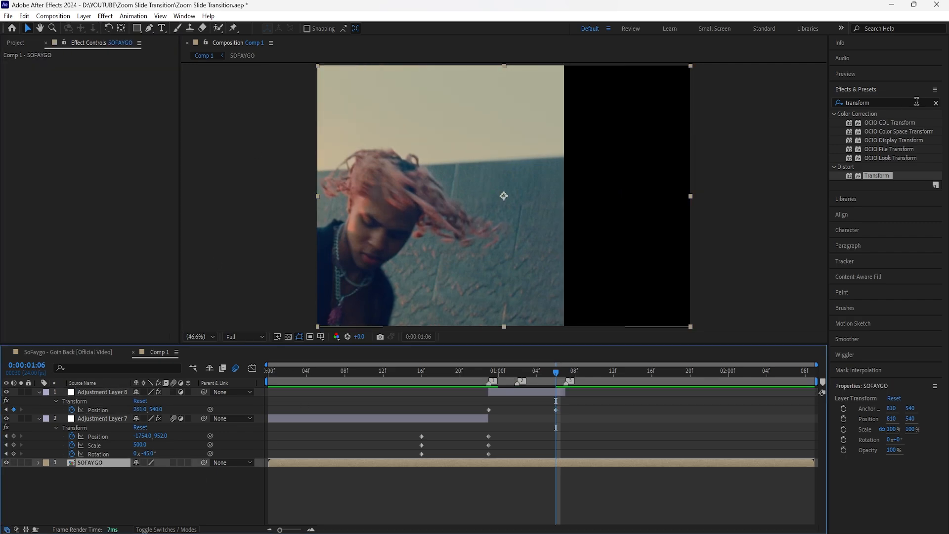
click(935, 103)
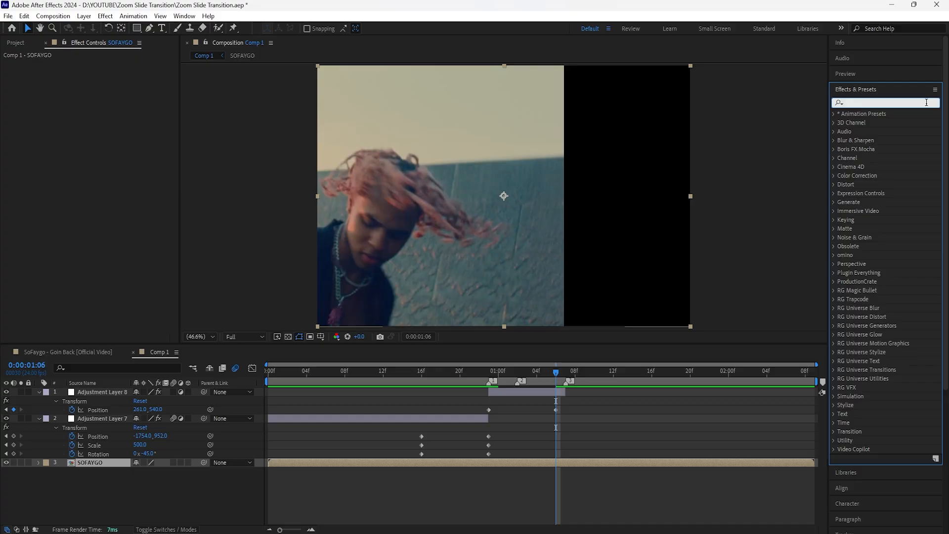
text(motion)
double_click(868, 228)
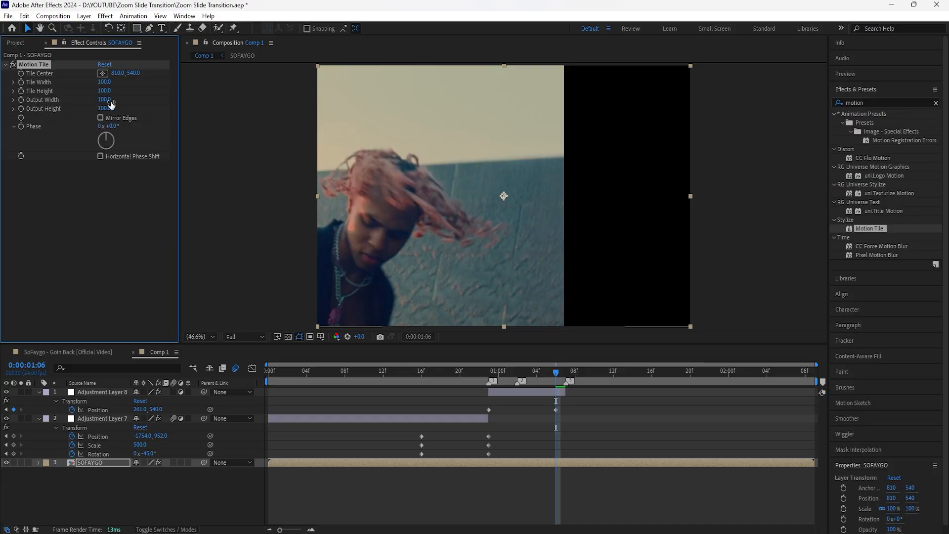
click(108, 100)
text(600)
key(Return)
text(600)
key(Return)
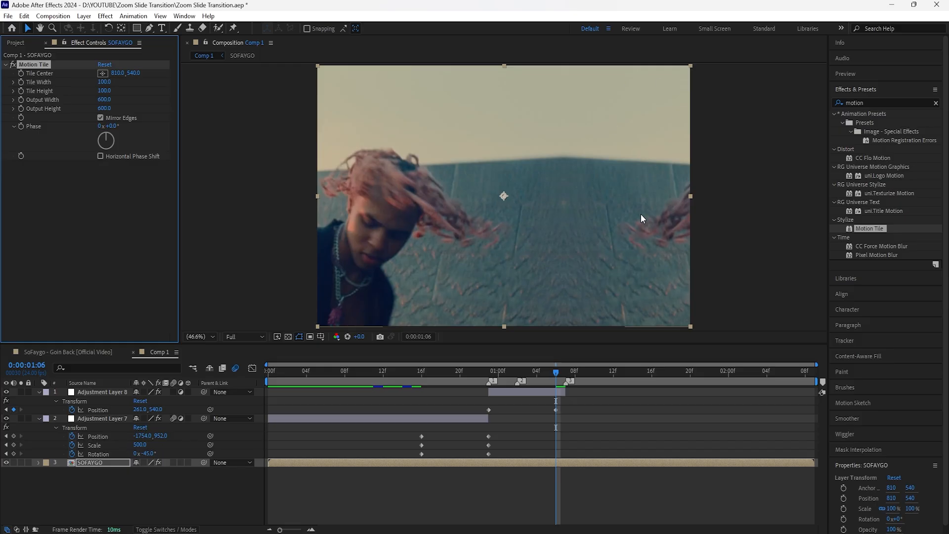
Set Adjustment Layer 8's end Position keyframe to about -3542, 540 at 0:00:01:07 and enable the layer's motion blur.
click(554, 393)
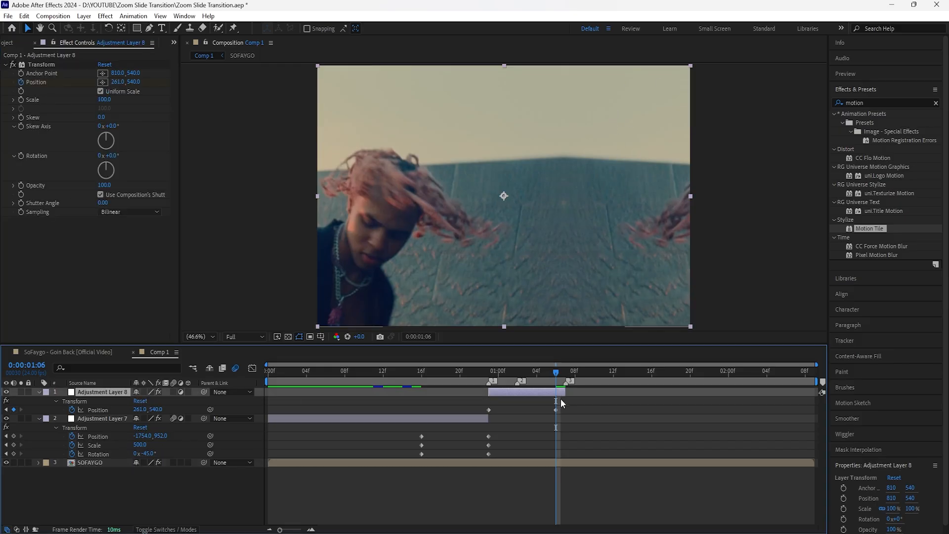
click(555, 410)
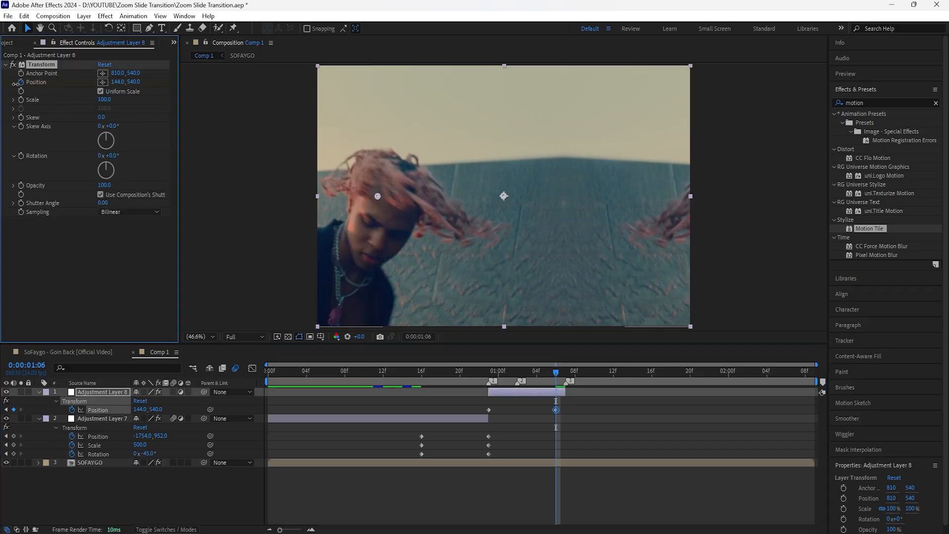
mouse_move(121, 82)
mouse_down()
mouse_move(5, 88)
mouse_move(130, 89)
mouse_up()
drag(555, 409, 565, 410)
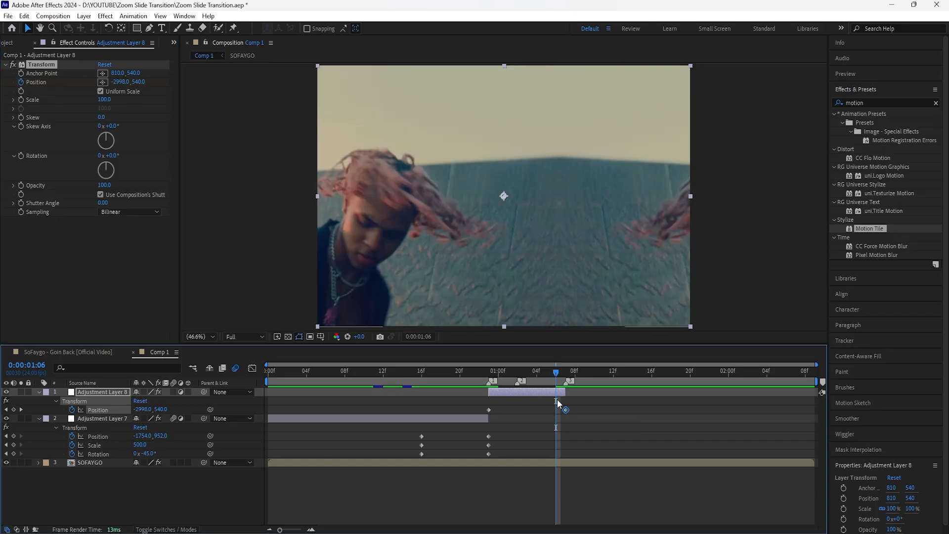
click(173, 394)
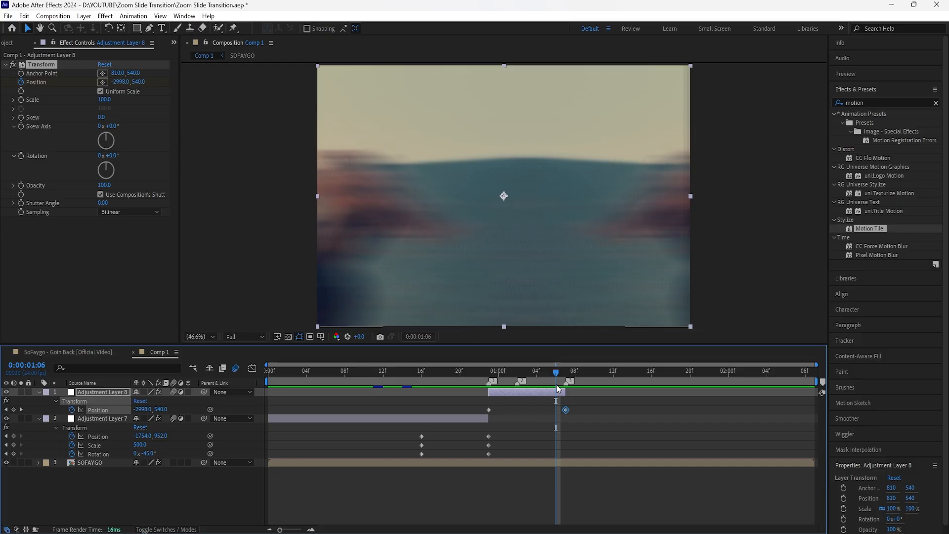
Move Adjustment Layer 8's first Position keyframe to 0:00:00:22 and Adjustment Layer 7's end keyframes to 0:00:01:01.
drag(557, 388, 490, 401)
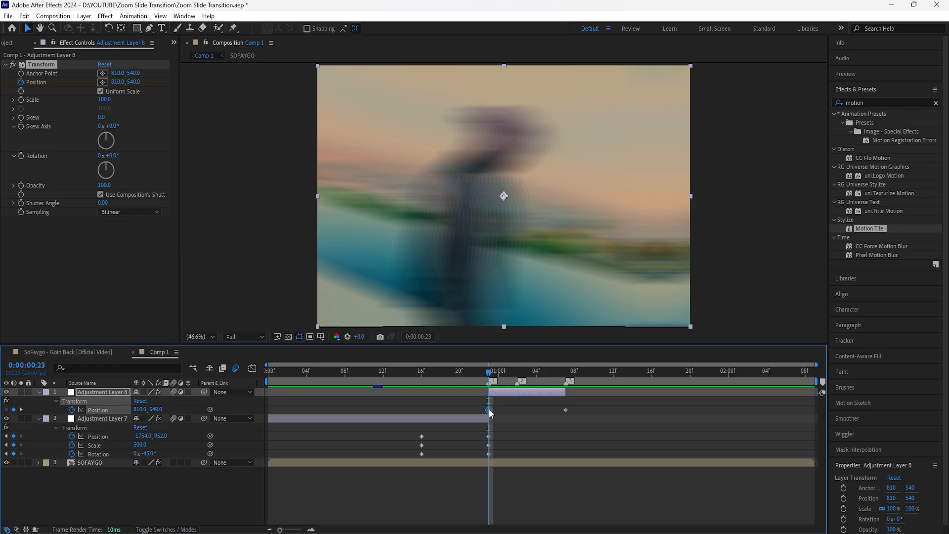
drag(488, 409, 484, 410)
click(493, 440)
drag(479, 458, 506, 437)
Move Adjustment Layer 8's last Position keyframe to 0:00:01:09, past the layer's end, and preview the animation.
click(555, 373)
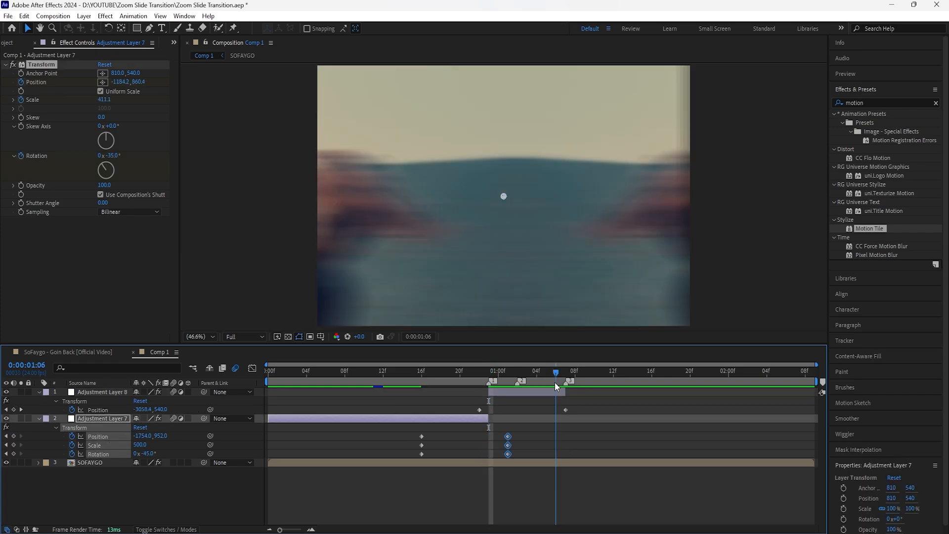
click(554, 392)
drag(555, 373, 565, 374)
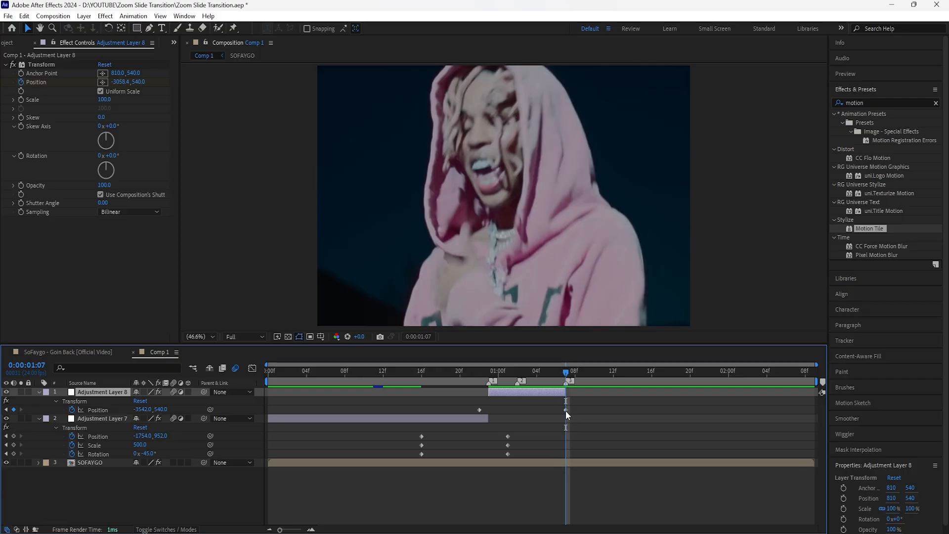
drag(565, 409, 585, 410)
key(space)
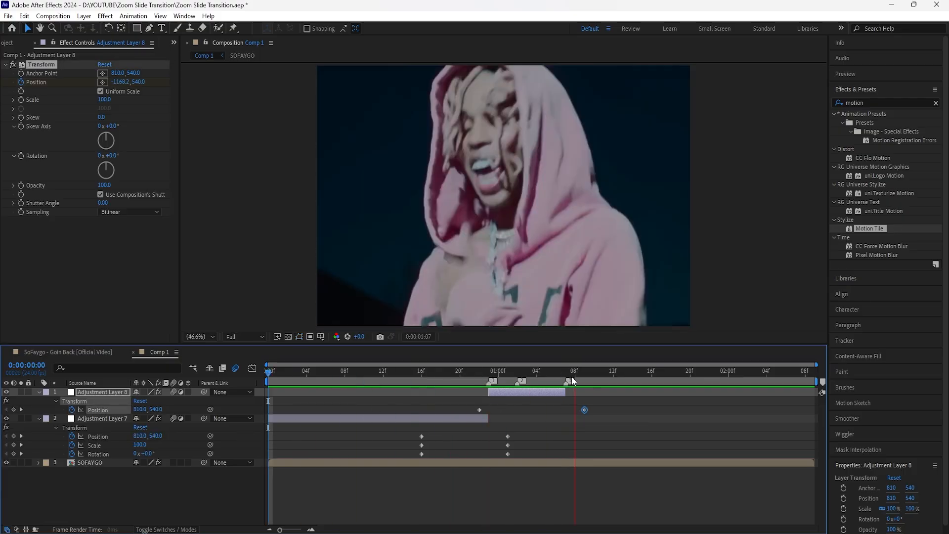
key(space)
key(space)
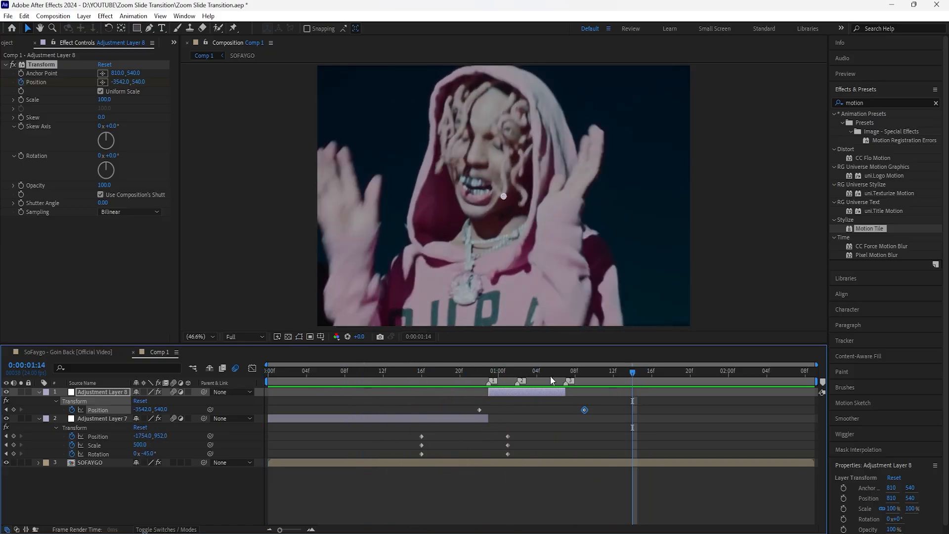
key(space)
Add a third adjustment layer and trim its start to the third marker at 0:00:01:07.
click(514, 410)
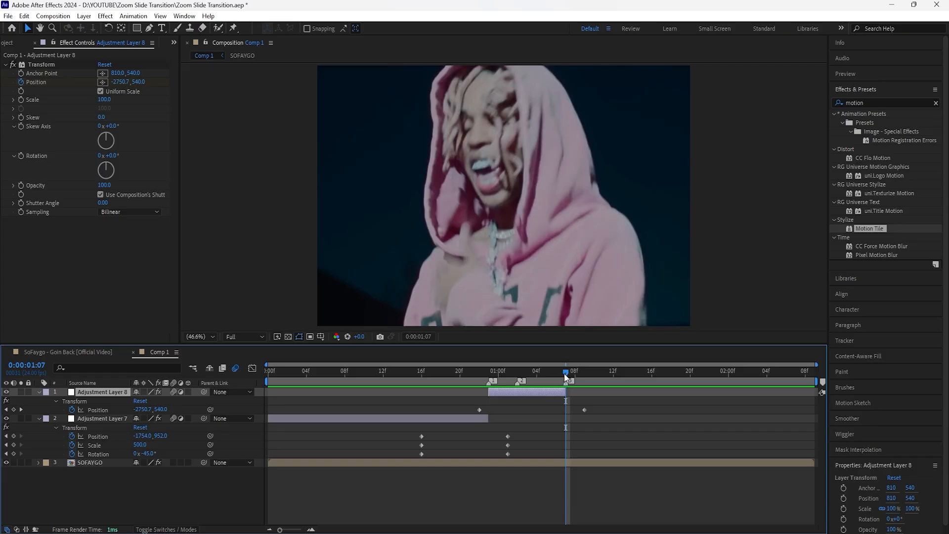
drag(564, 373, 561, 402)
right_click(183, 483)
mouse_move(259, 357)
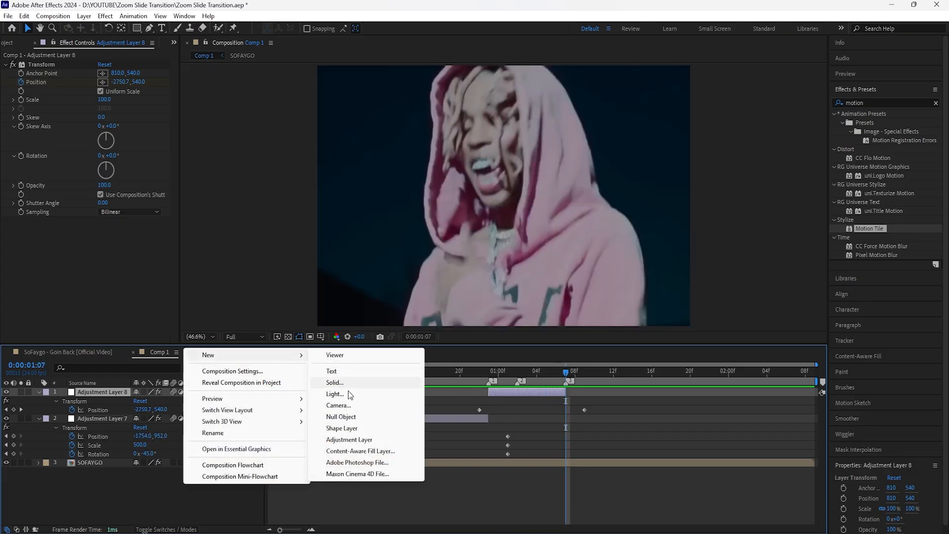
click(356, 429)
click(545, 380)
drag(546, 379, 570, 391)
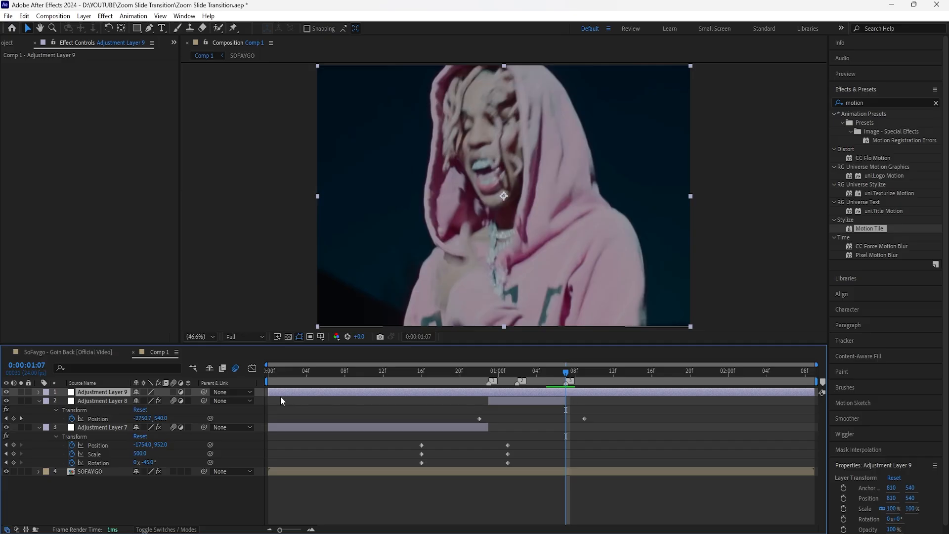
drag(268, 392, 562, 395)
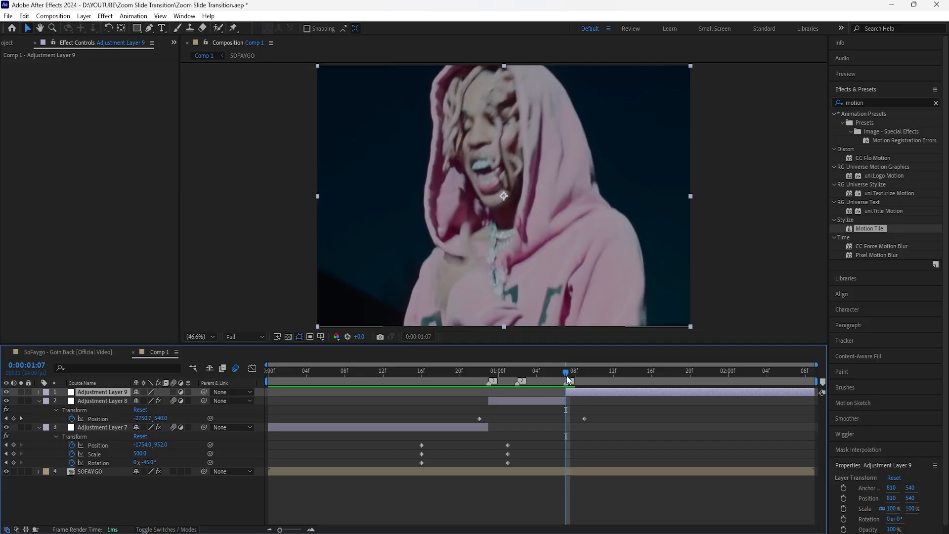
Apply the Transform effect to the third adjustment layer, keeping the time at 0:00:01:07.
key(k)
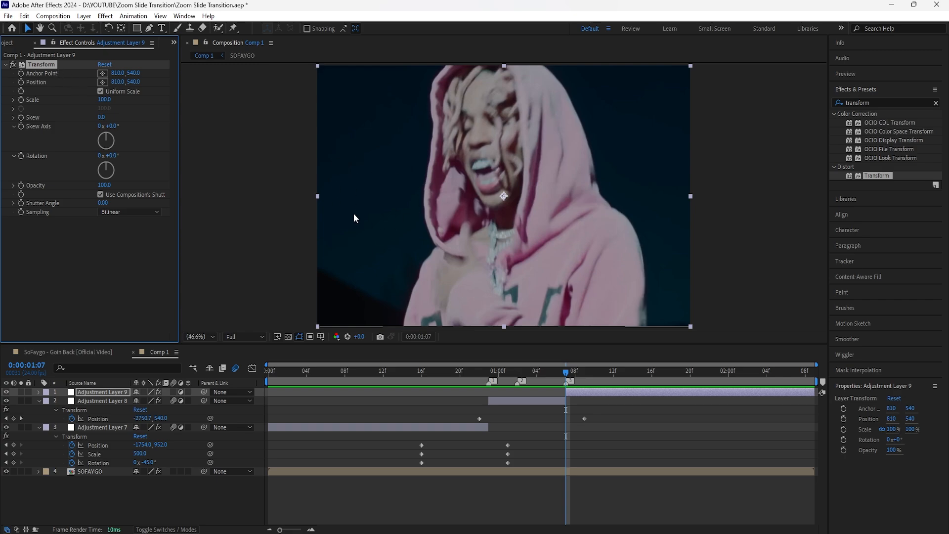
mouse_move(562, 370)
mouse_down()
mouse_move(414, 396)
mouse_move(470, 378)
mouse_move(568, 383)
mouse_up()
click(441, 427)
click(588, 391)
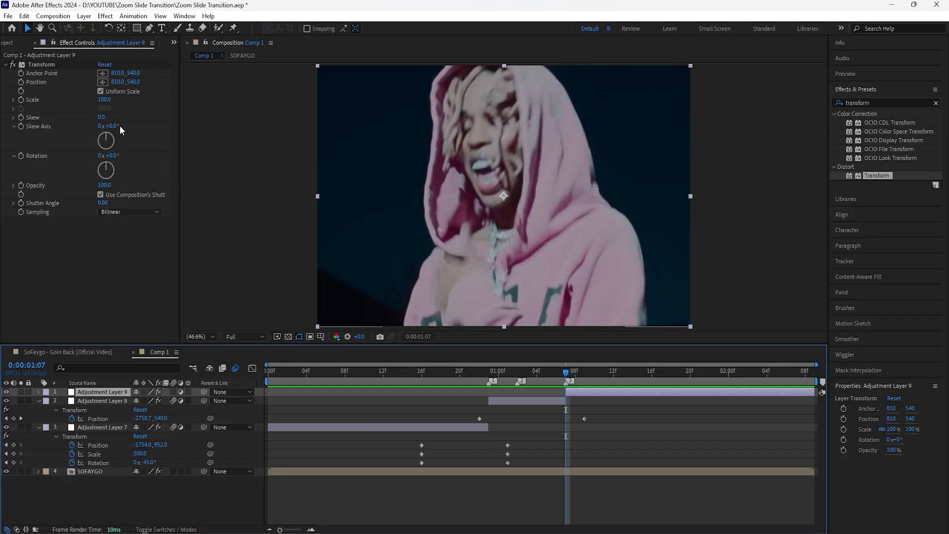
Set Position, Scale and Rotation keyframes on Adjustment Layer 9's Transform effect at 0:00:01:07 and reveal them in the timeline.
click(22, 94)
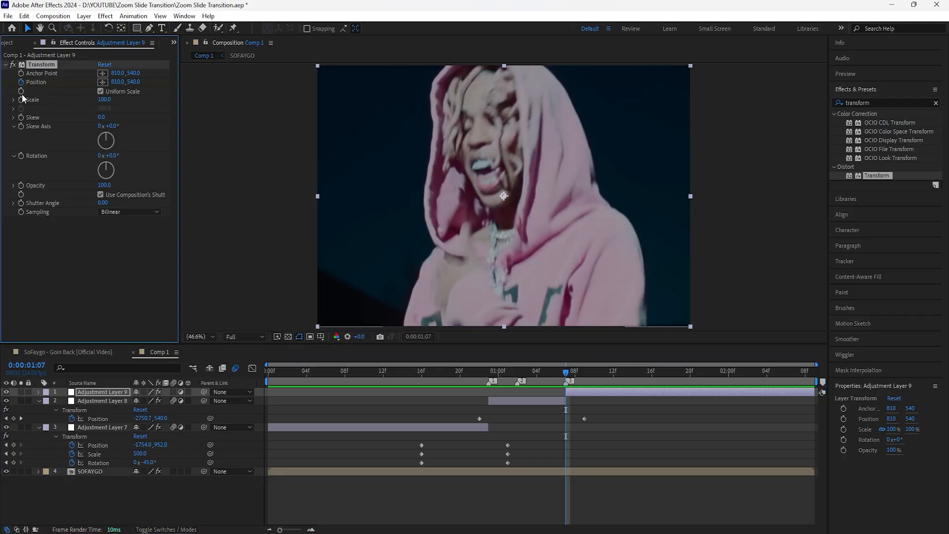
click(20, 156)
click(476, 427)
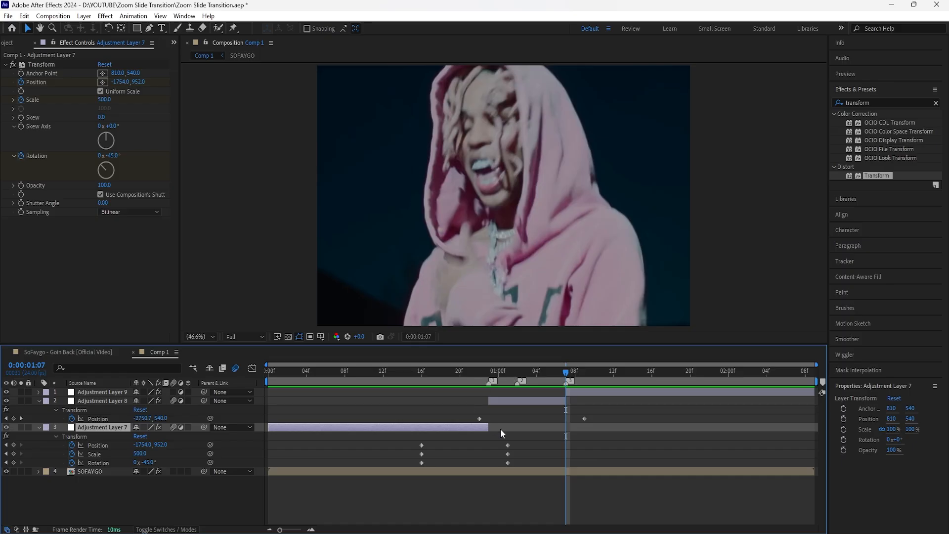
click(593, 392)
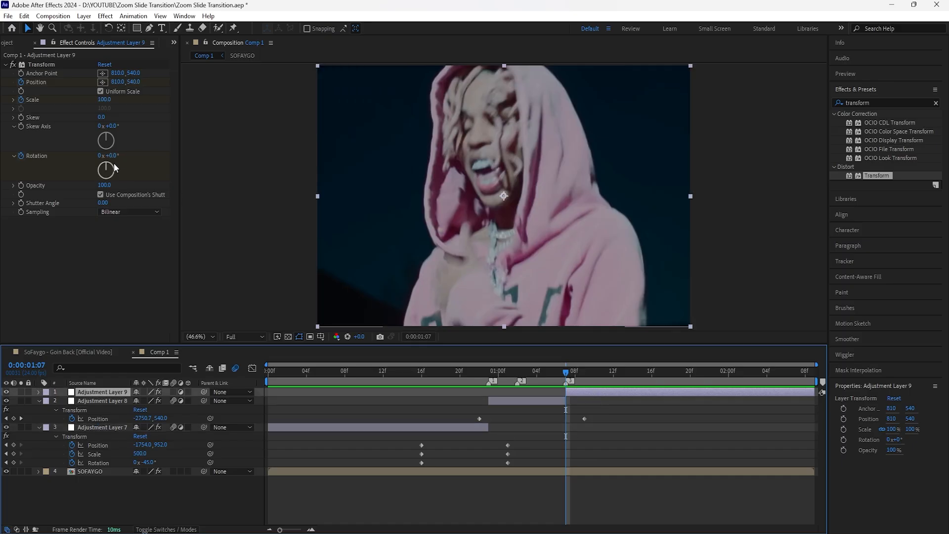
key(u)
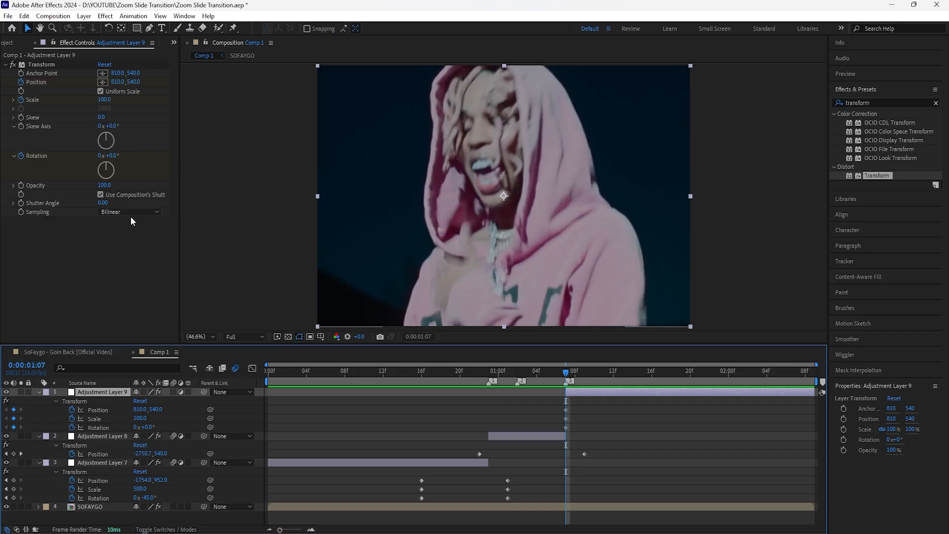
Set Adjustment Layer 9's Transform at 0:00:01:07 to Rotation 45°, Scale 500 and Position 3066, 1113.
click(111, 157)
key(Return)
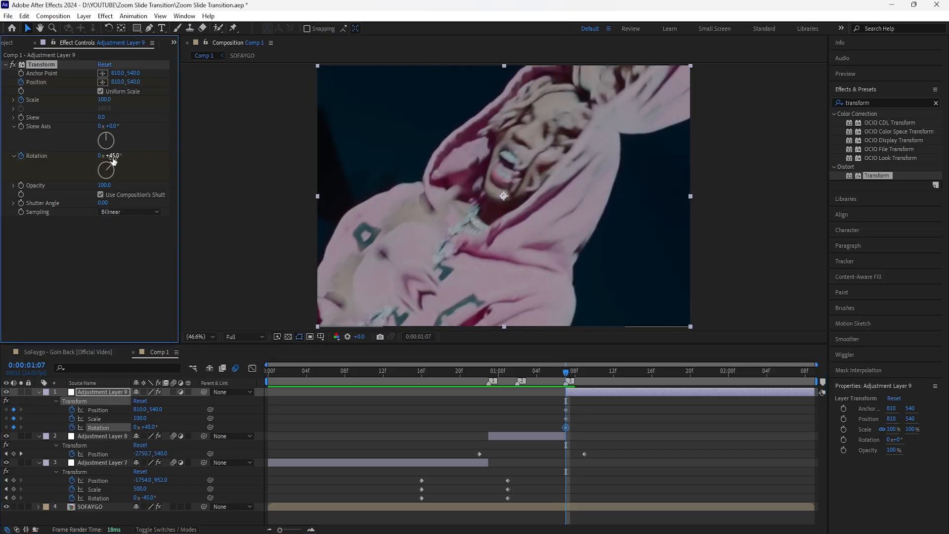
click(105, 99)
text(500)
key(Return)
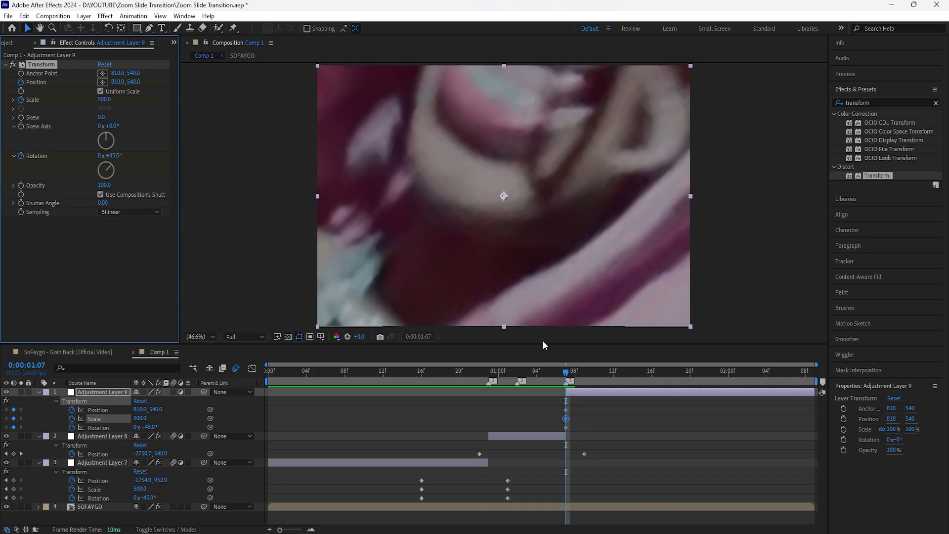
drag(141, 410, 420, 438)
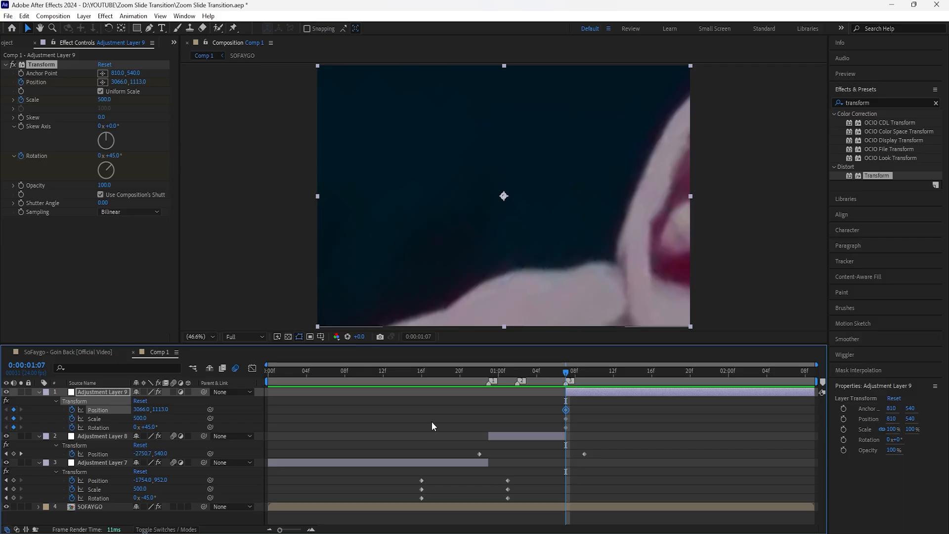
Reset Position, Scale and Rotation of Adjustment Layer 9's Transform effect at 0:00:01:16, creating their end keyframes.
key(space)
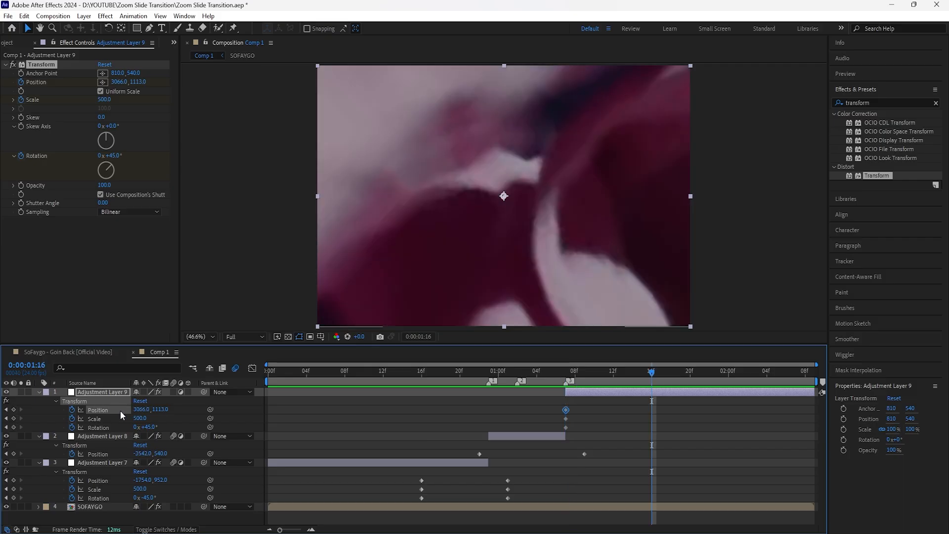
right_click(120, 410)
click(136, 345)
right_click(106, 419)
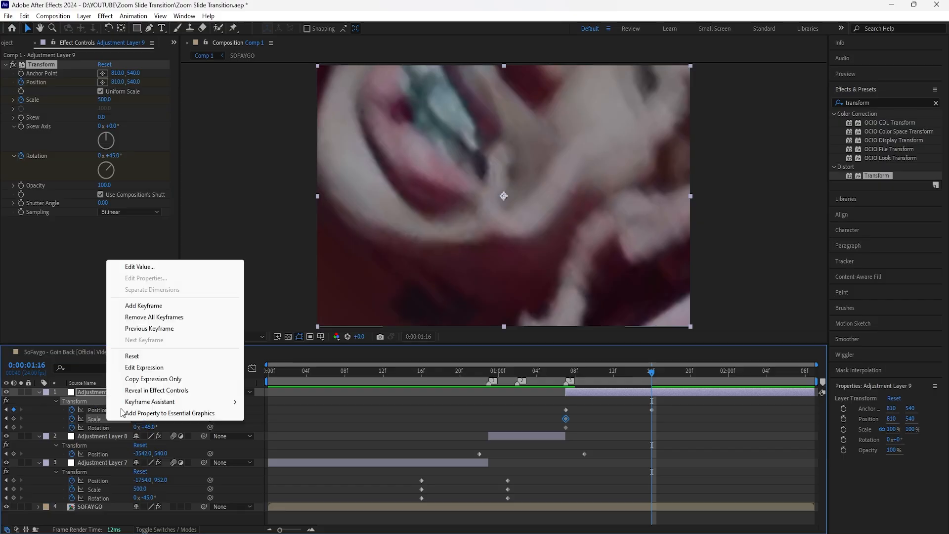
click(136, 352)
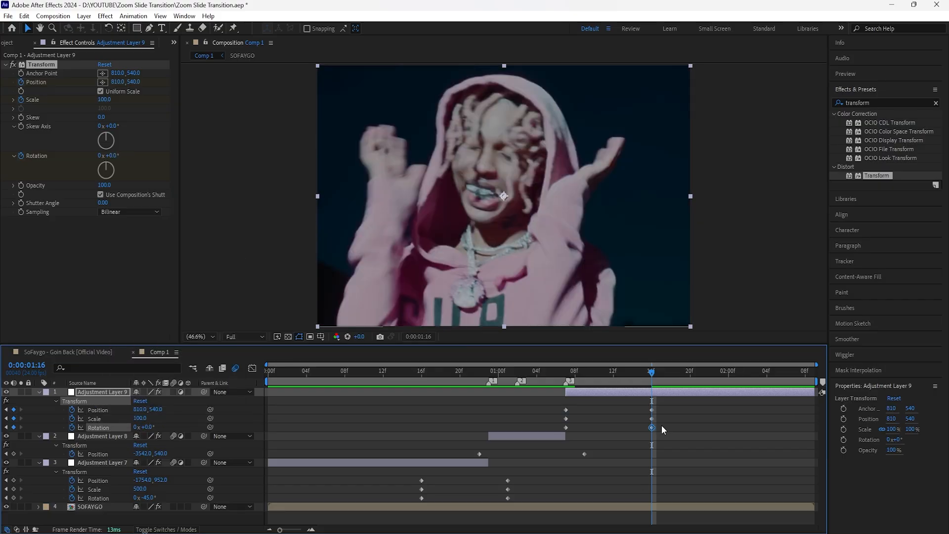
Shift all of Adjustment Layer 9's Transform keyframes one frame earlier so the first ones sit before the layer's start.
key(j)
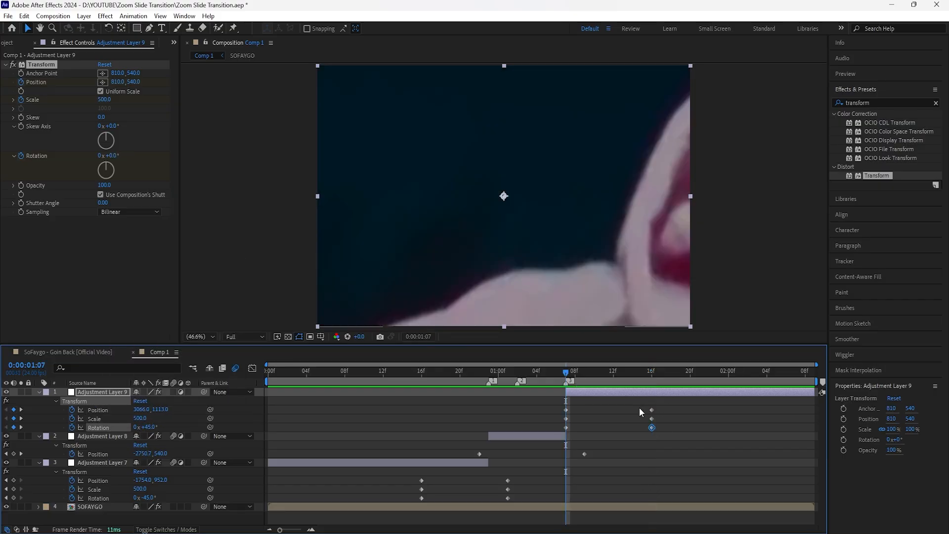
drag(661, 408, 547, 431)
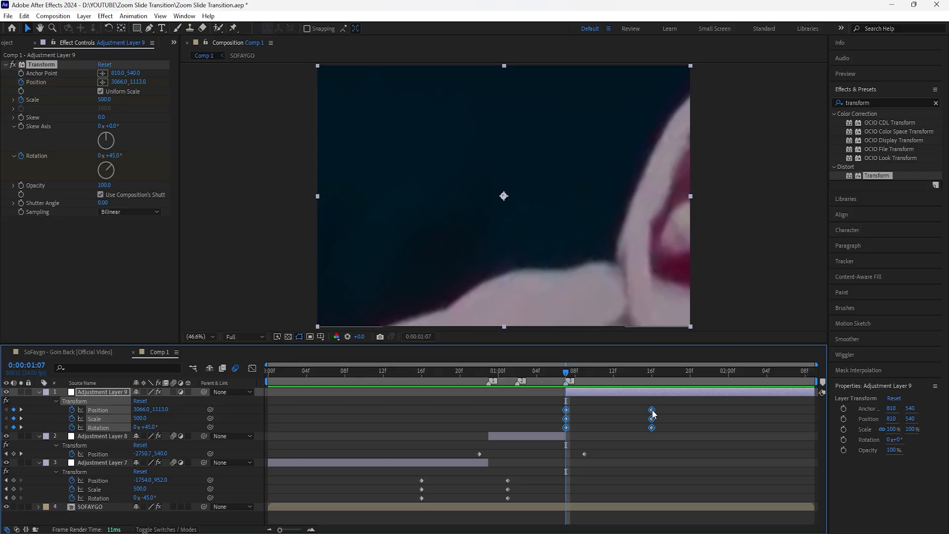
drag(652, 414, 643, 414)
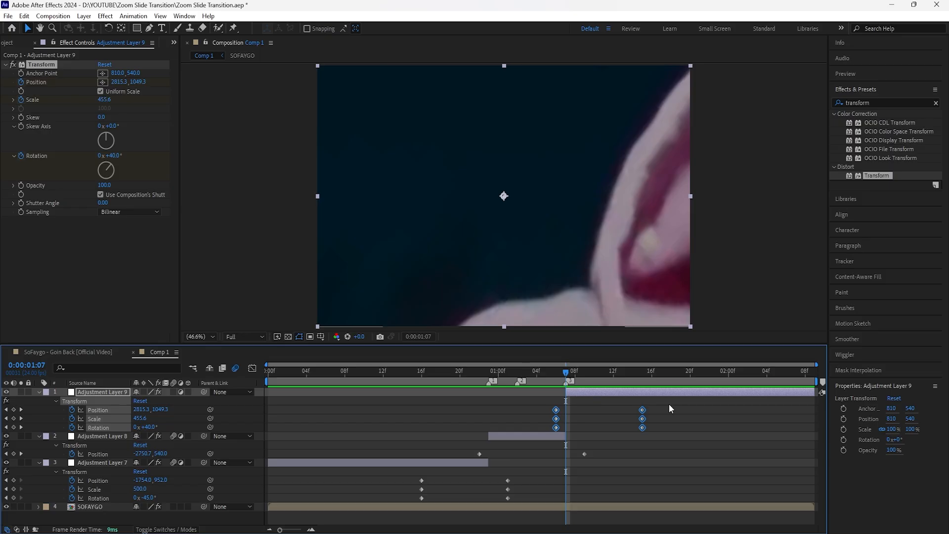
Apply Easy Ease to all Transform keyframes on the three adjustment layers.
drag(669, 404, 413, 503)
key(F9)
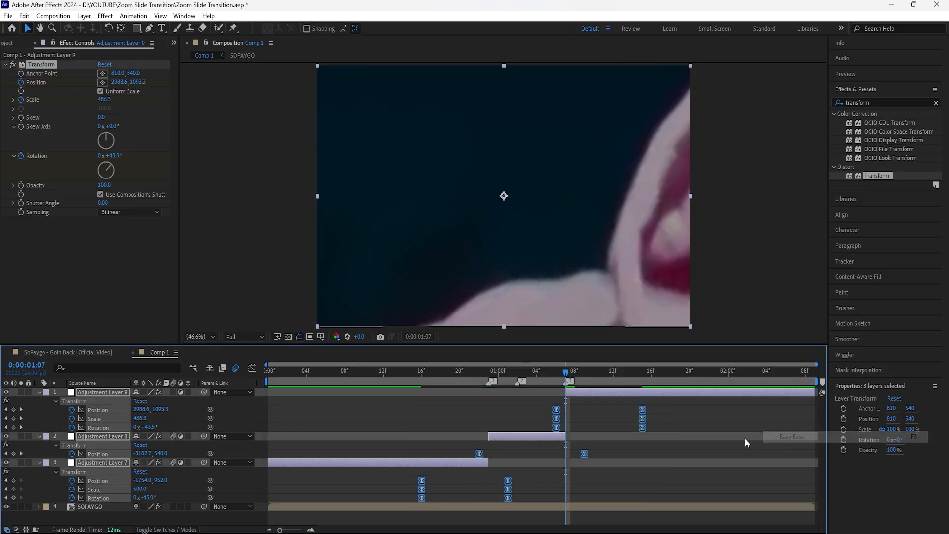
click(384, 413)
Enable motion blur on Adjustment Layer 9 and preview the whole transition from the composition's start.
click(573, 393)
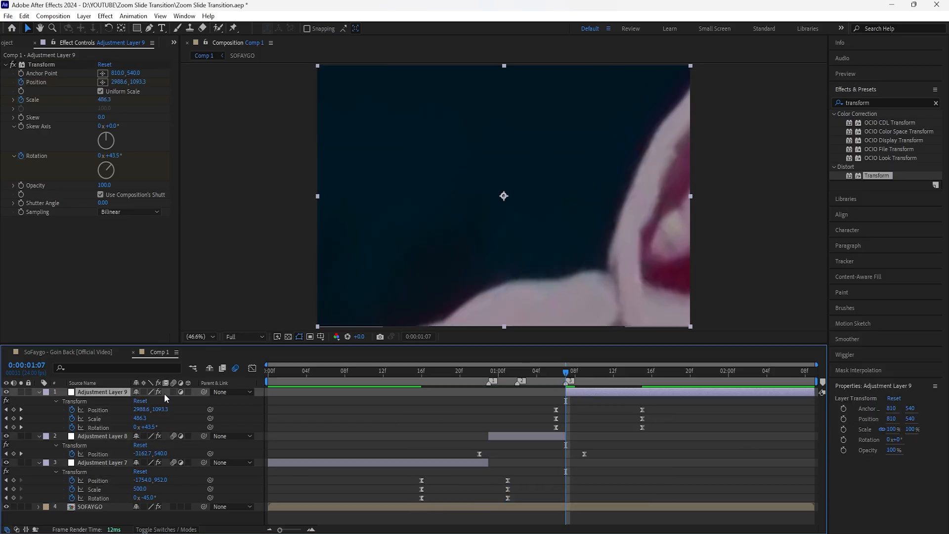
click(544, 414)
key(Home)
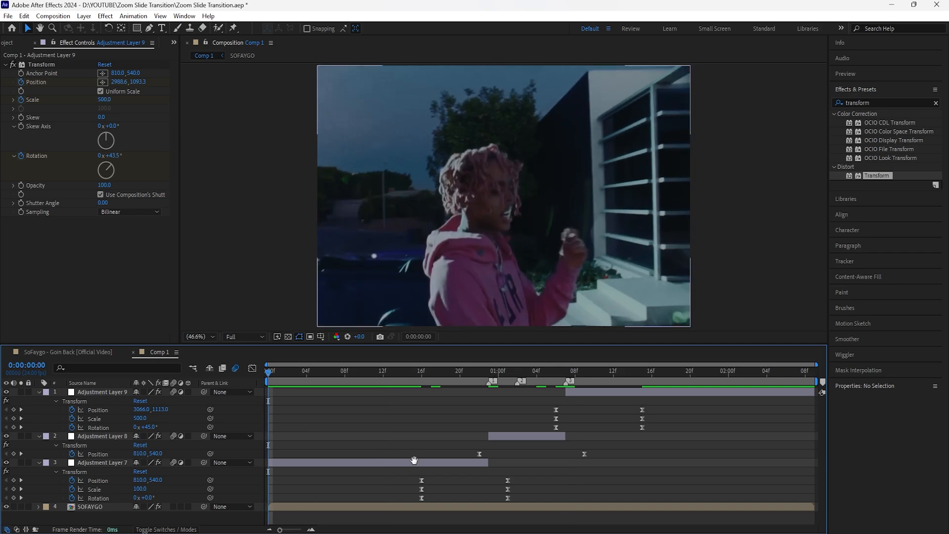
key(space)
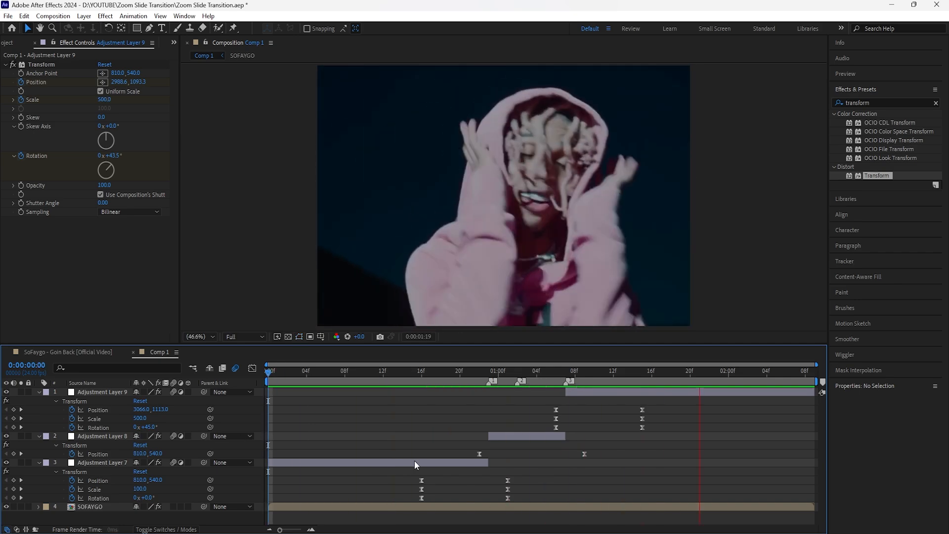